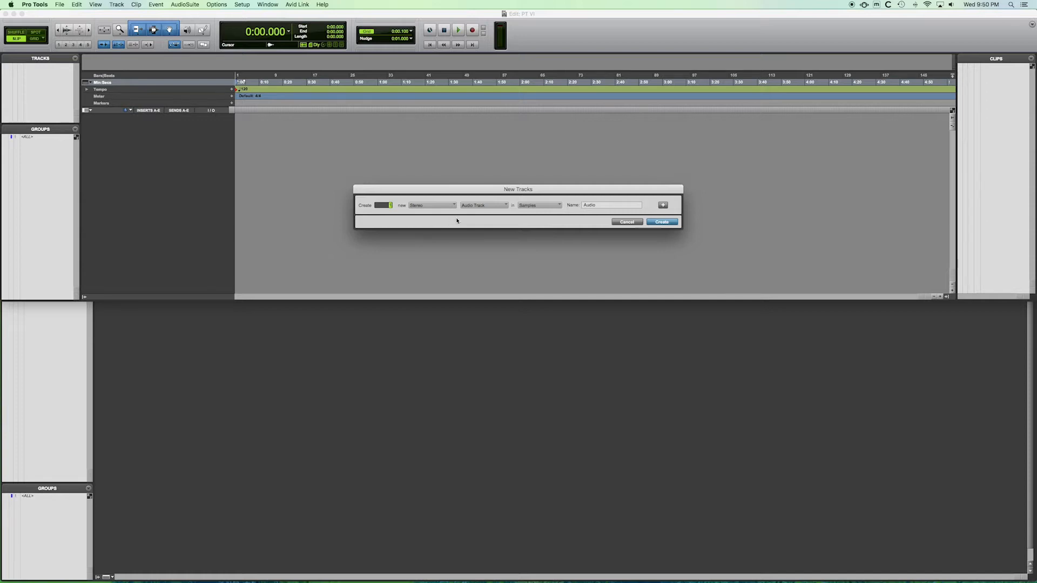
# Create one new stereo Instrument Track in Ticks named Inst 1 and increase its track height
pyautogui.click(478, 210)
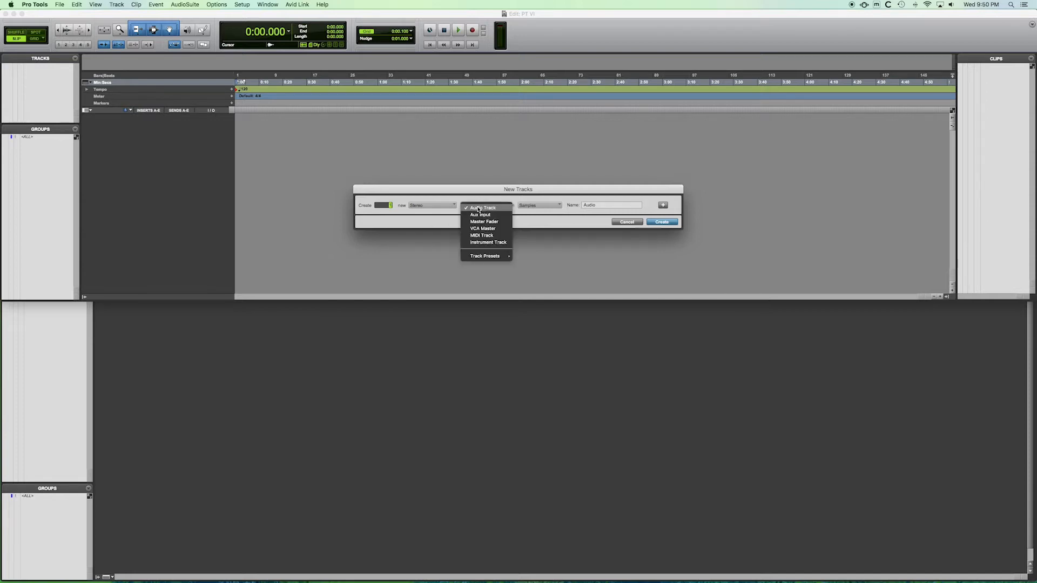
pyautogui.click(486, 242)
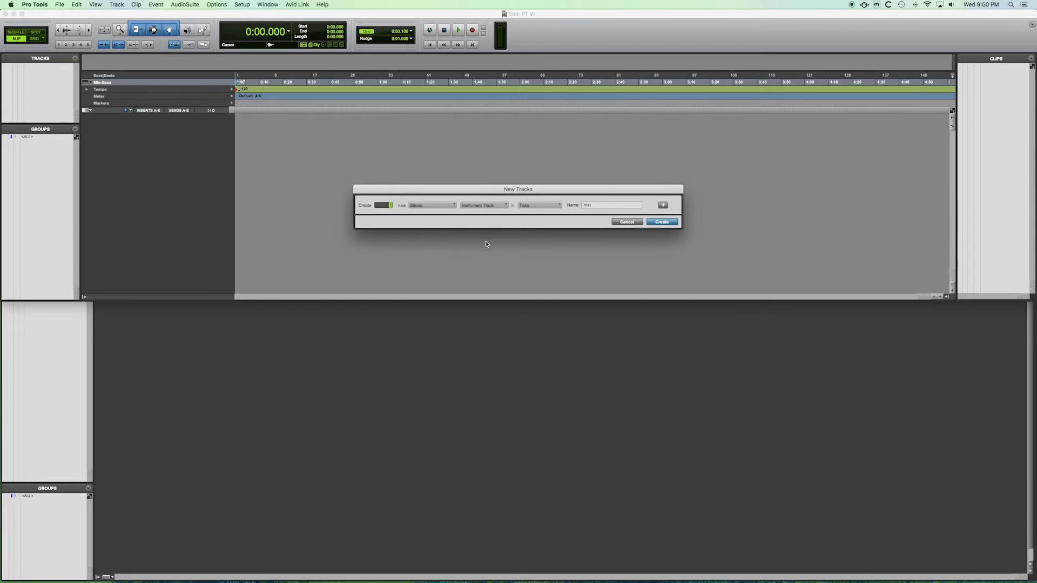
pyautogui.click(533, 205)
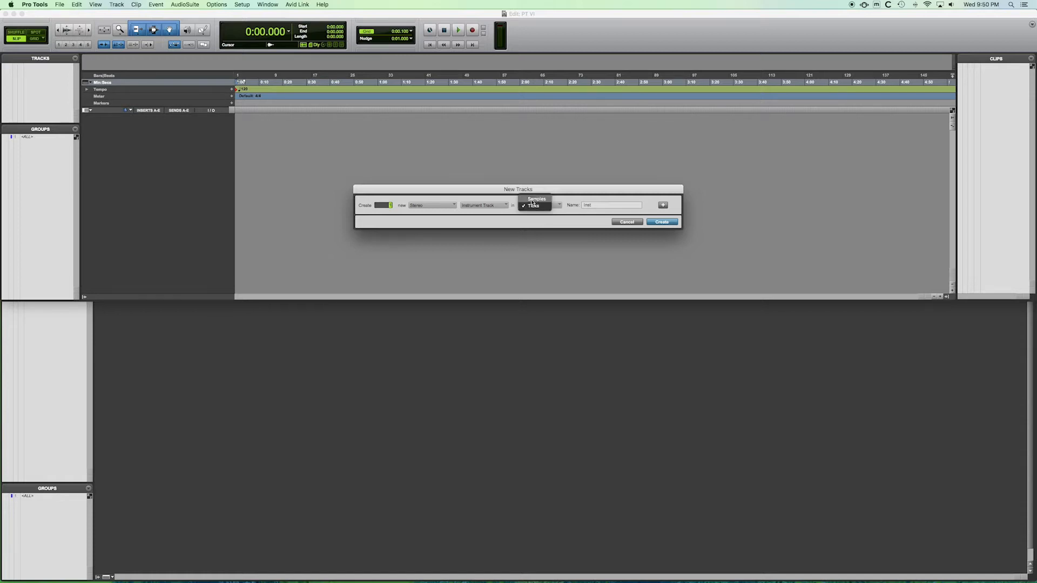
pyautogui.click(561, 188)
pyautogui.click(608, 206)
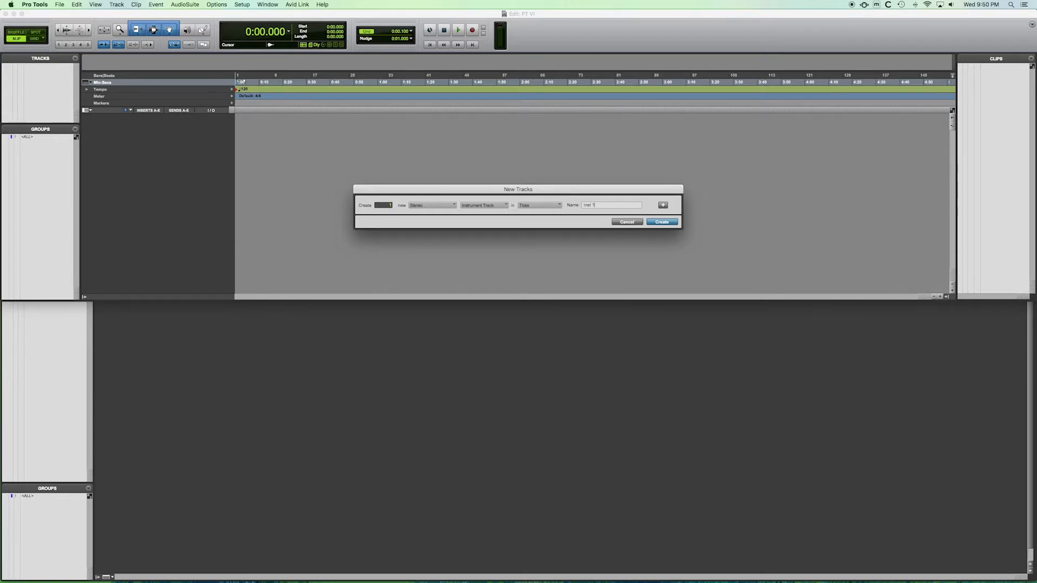
pyautogui.click(659, 223)
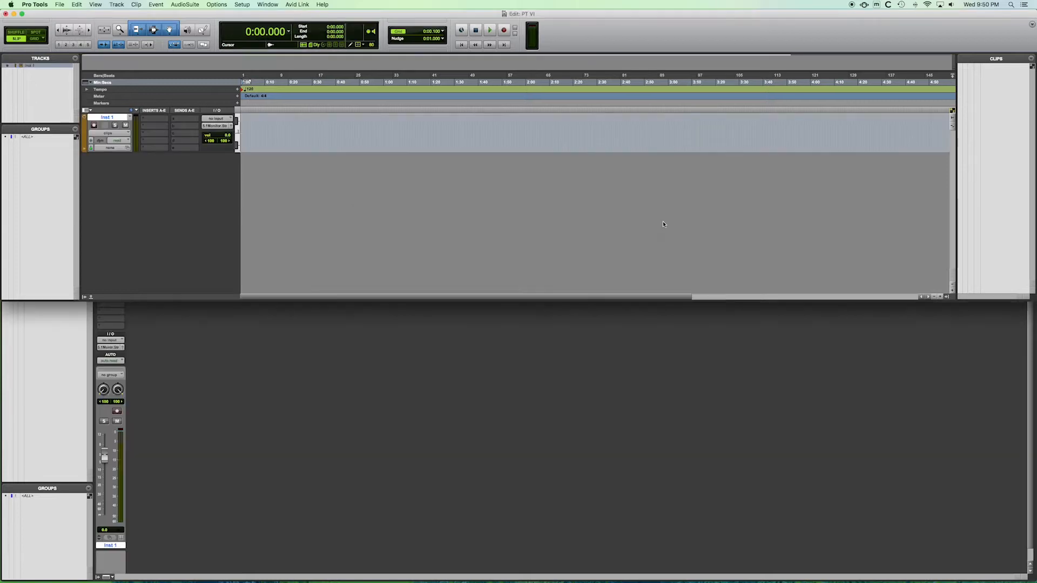
pyautogui.moveTo(176, 153); pyautogui.dragTo(176, 178)
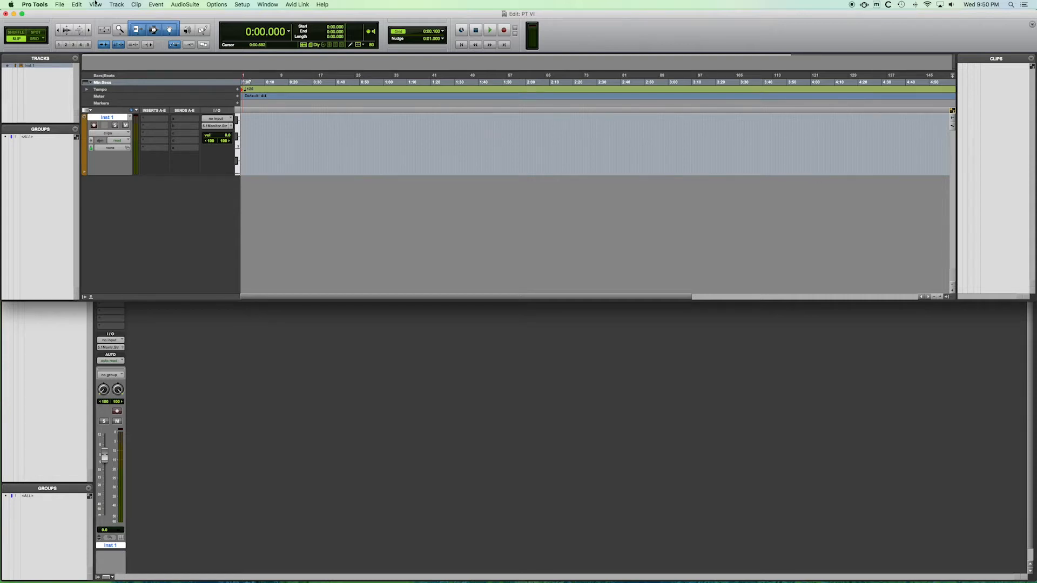
# Add one stereo Master Fader track to the session
pyautogui.click(116, 4)
pyautogui.click(122, 16)
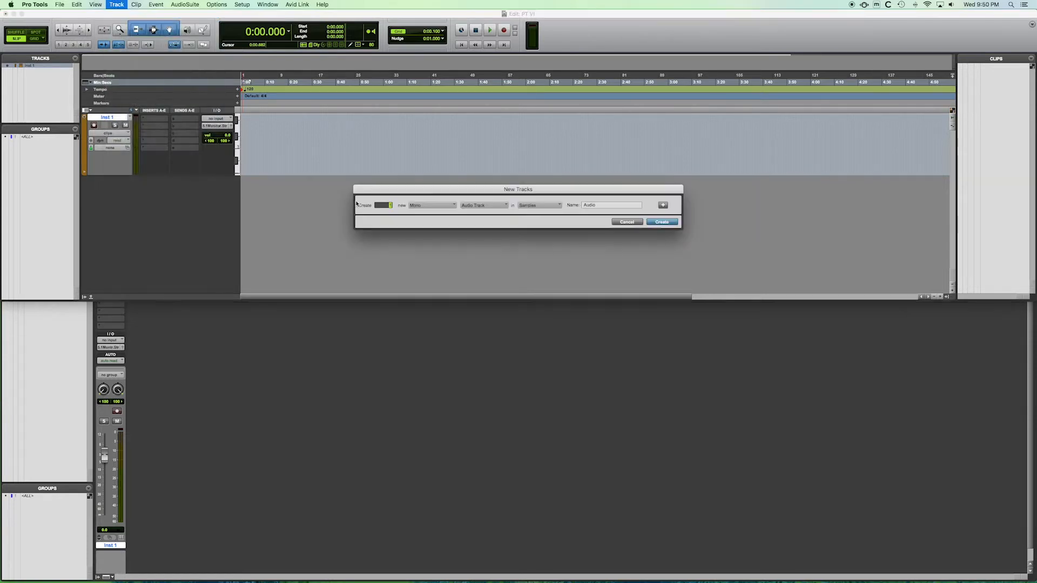
pyautogui.click(432, 208)
pyautogui.click(425, 214)
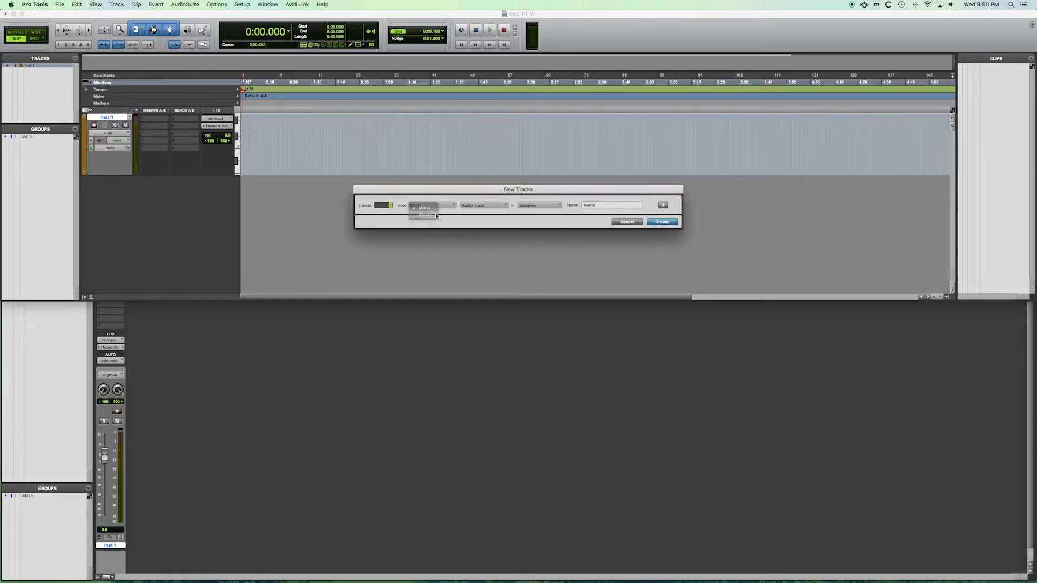
pyautogui.click(474, 207)
pyautogui.click(477, 222)
pyautogui.click(657, 223)
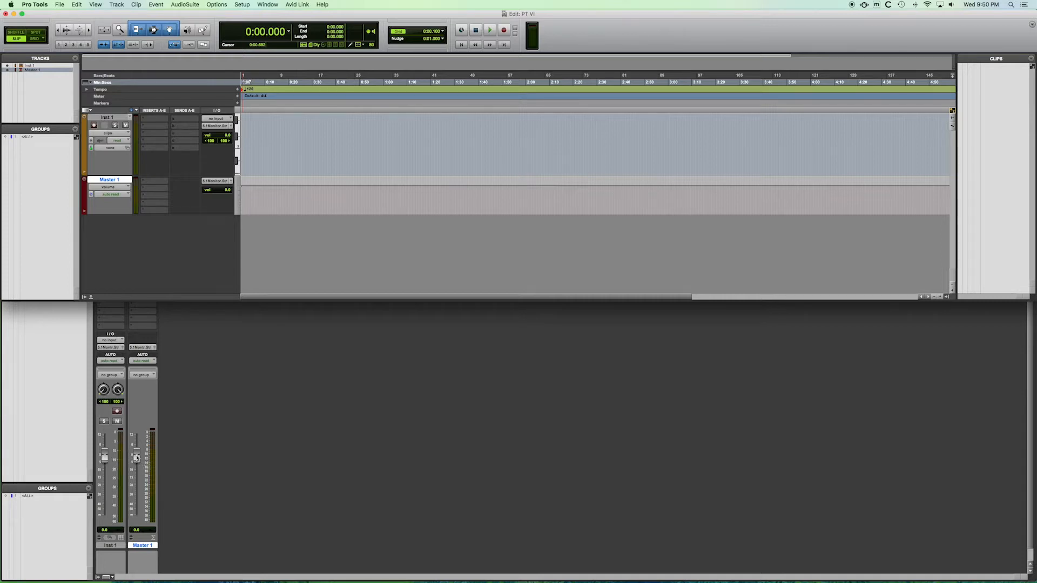
# Lower the volume faders of Master 1 and Inst 1, and make the Inst 1 track taller
pyautogui.moveTo(137, 458); pyautogui.dragTo(106, 469)
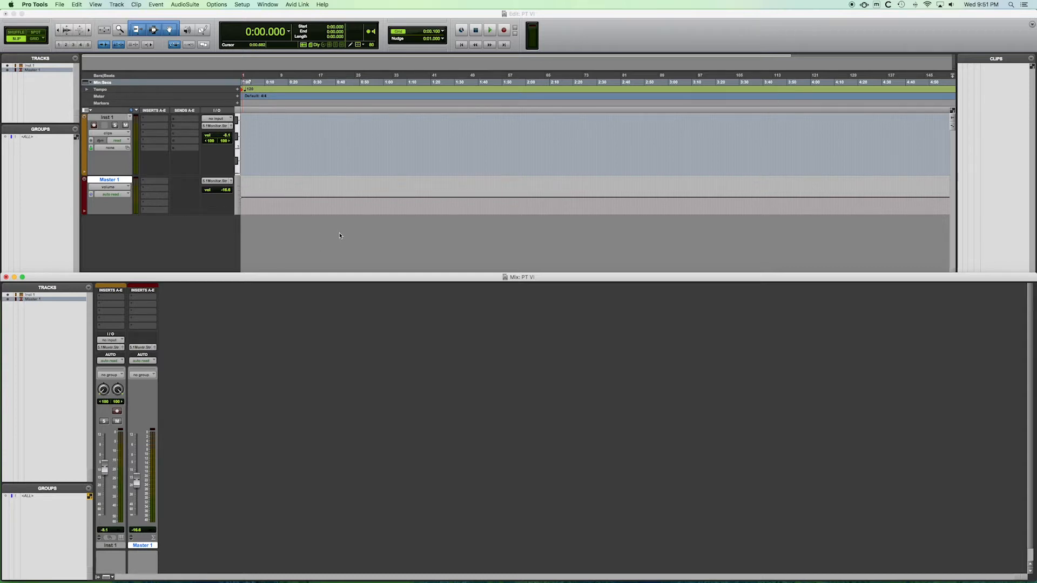
pyautogui.click(106, 180)
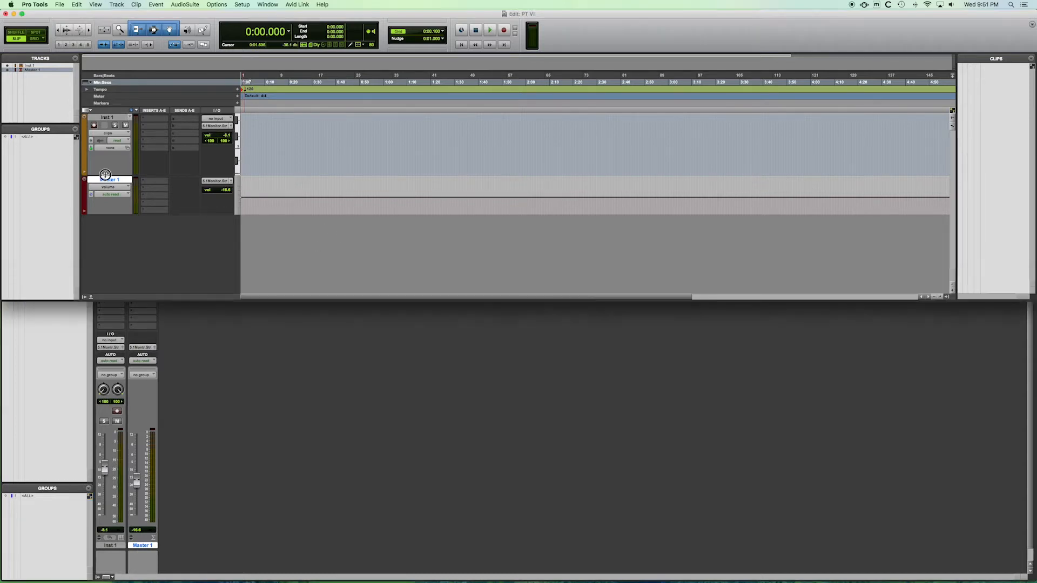
pyautogui.moveTo(106, 181); pyautogui.dragTo(106, 189)
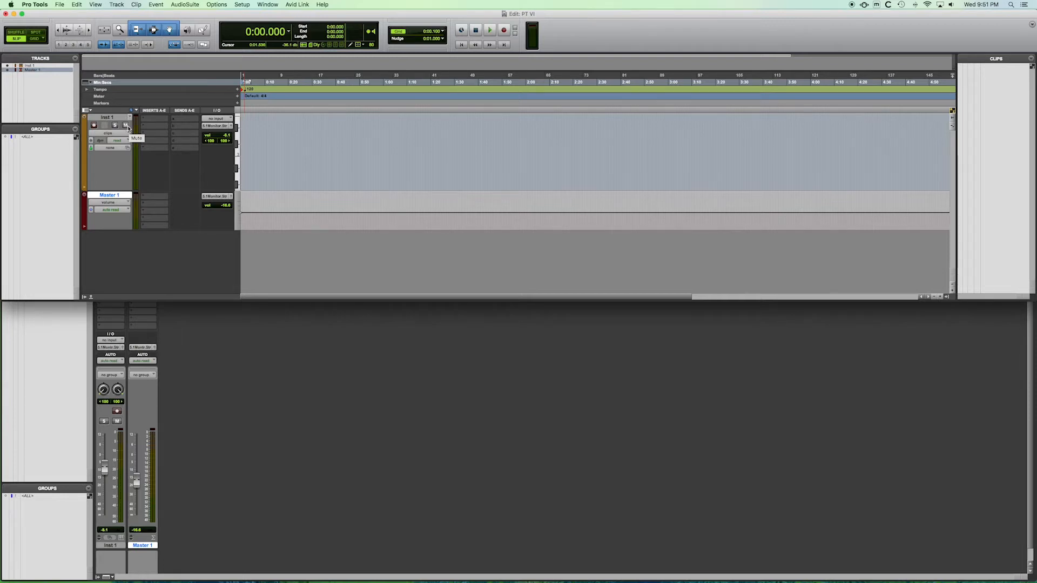
# Insert the multichannel instrument plug-in String Studio VS-3 (stereo) in the first insert slot of Inst 1
pyautogui.click(156, 121)
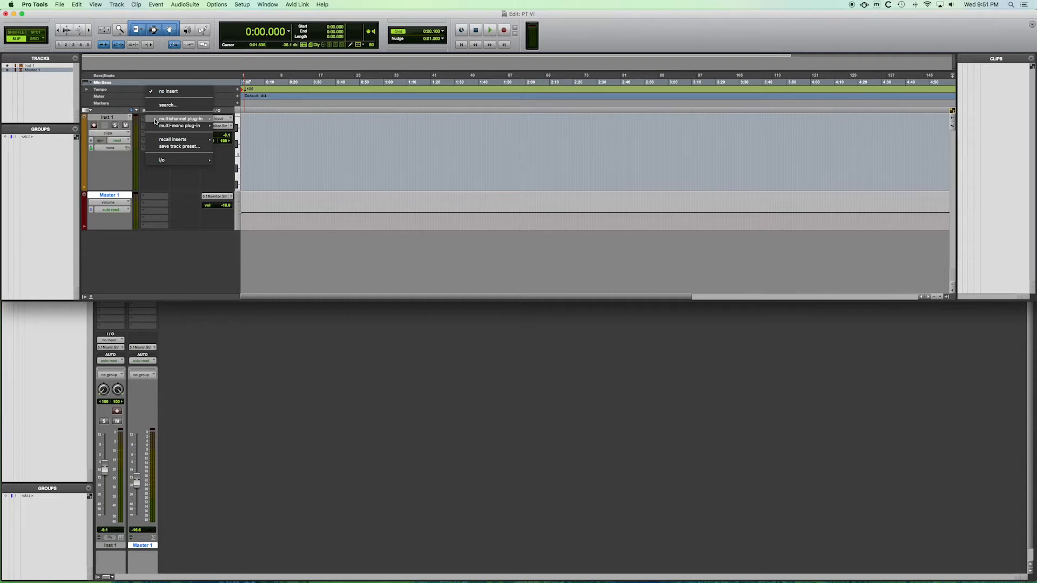
pyautogui.moveTo(155, 121)
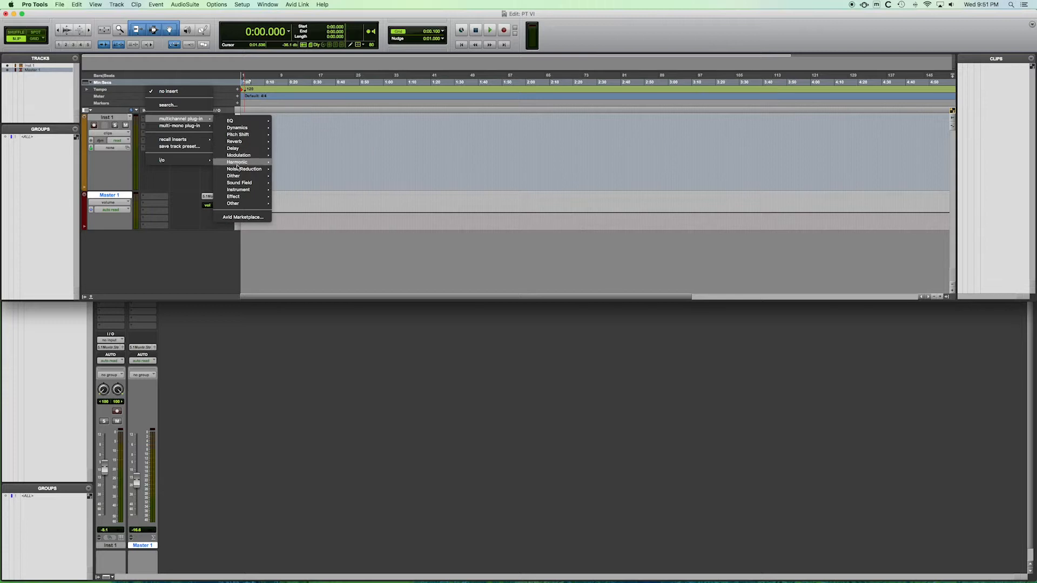
pyautogui.moveTo(242, 192)
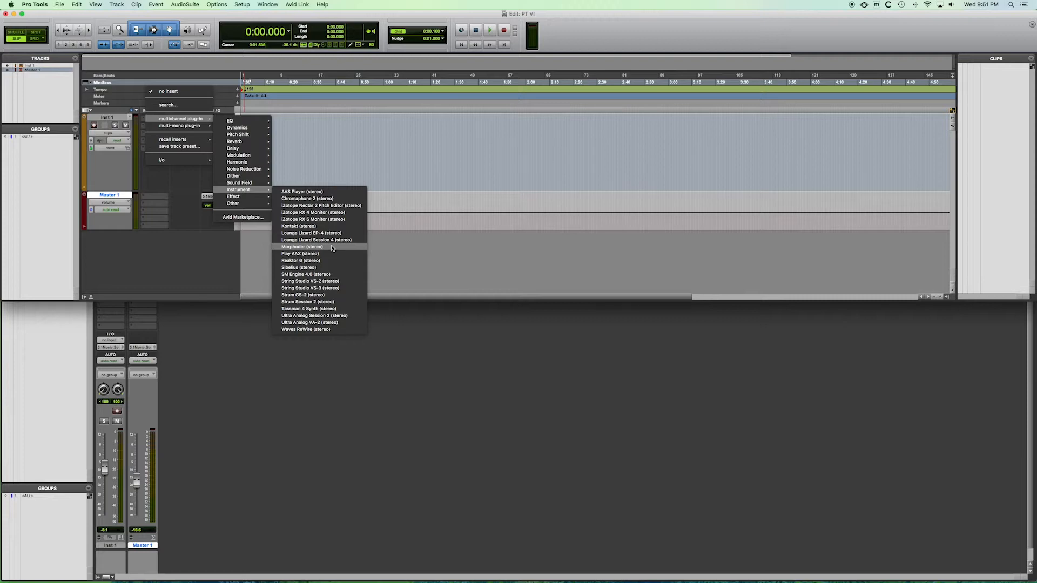
pyautogui.click(336, 288)
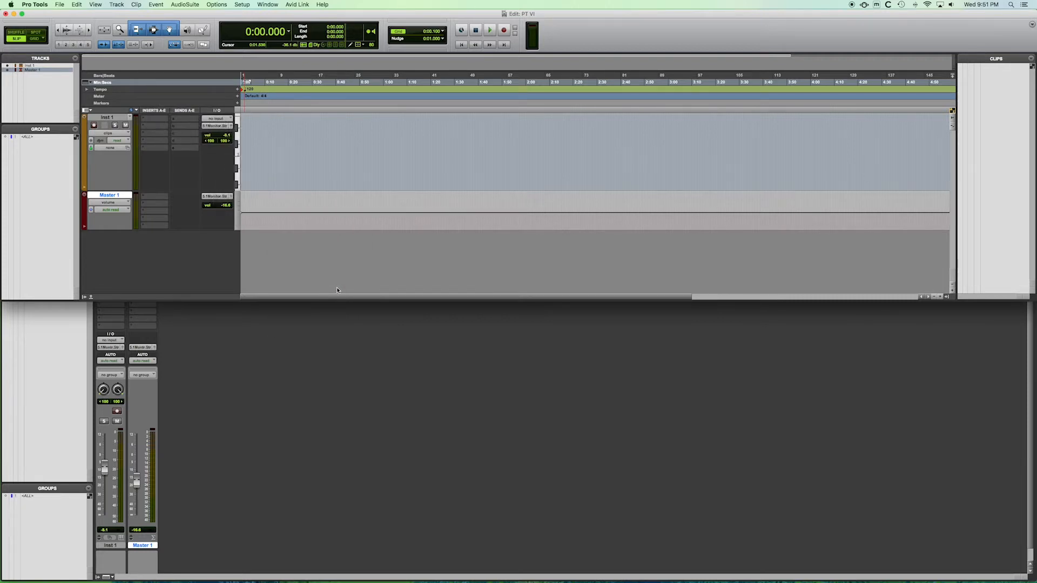
pyautogui.moveTo(152, 113); pyautogui.dragTo(422, 195)
# Load the Cloud Atlas preset from the Layers category of the String Studio VS-3 Factory Library
pyautogui.click(406, 280)
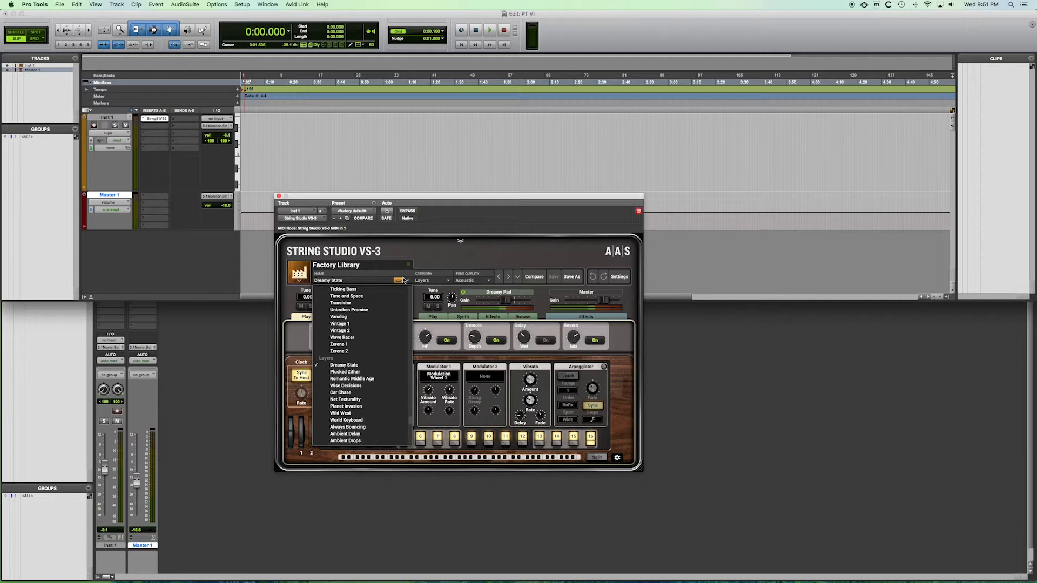
pyautogui.scroll(-6, 382, 375)
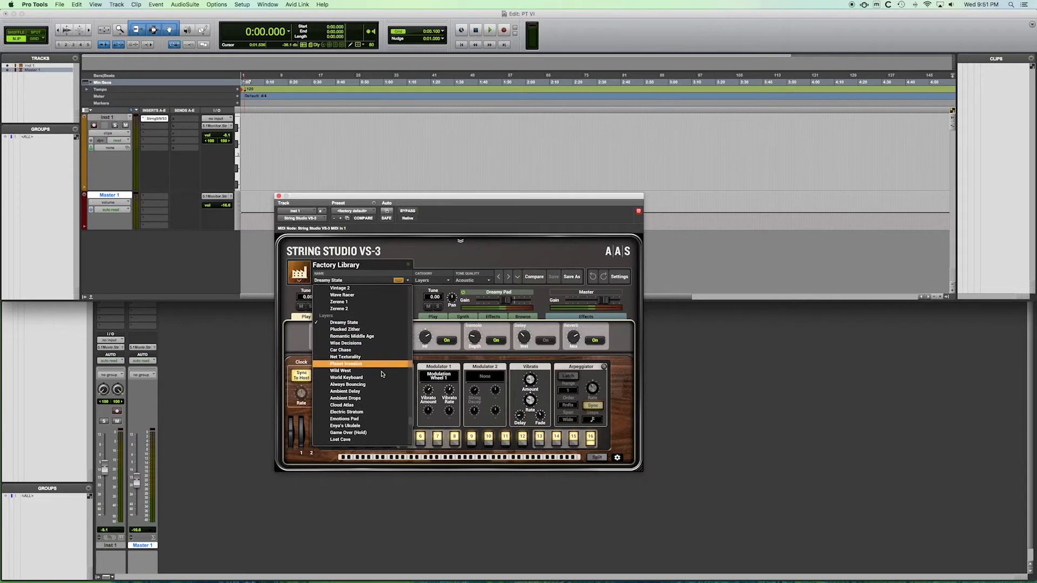
pyautogui.click(359, 405)
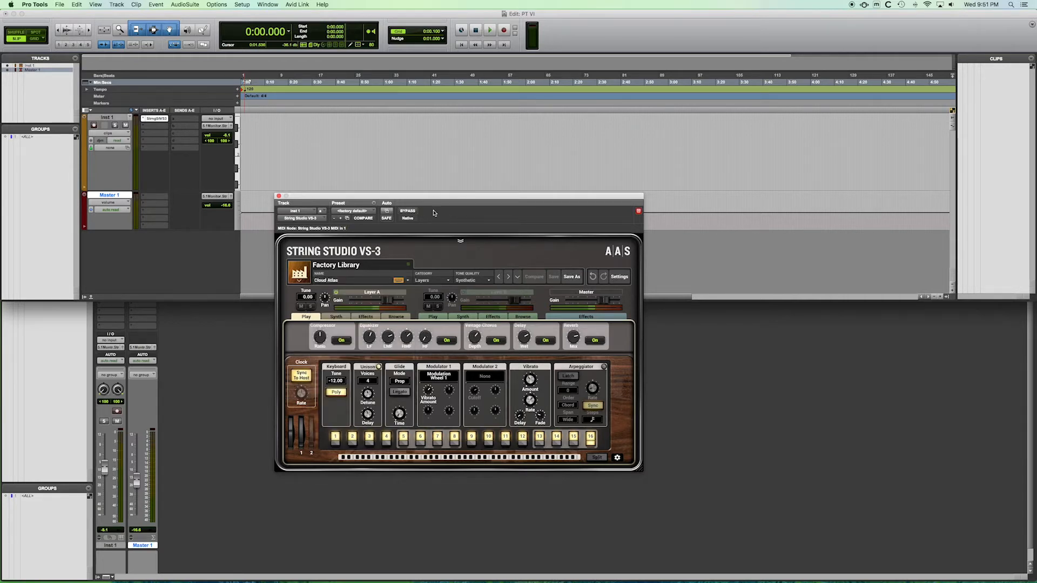
pyautogui.moveTo(372, 197); pyautogui.dragTo(370, 190)
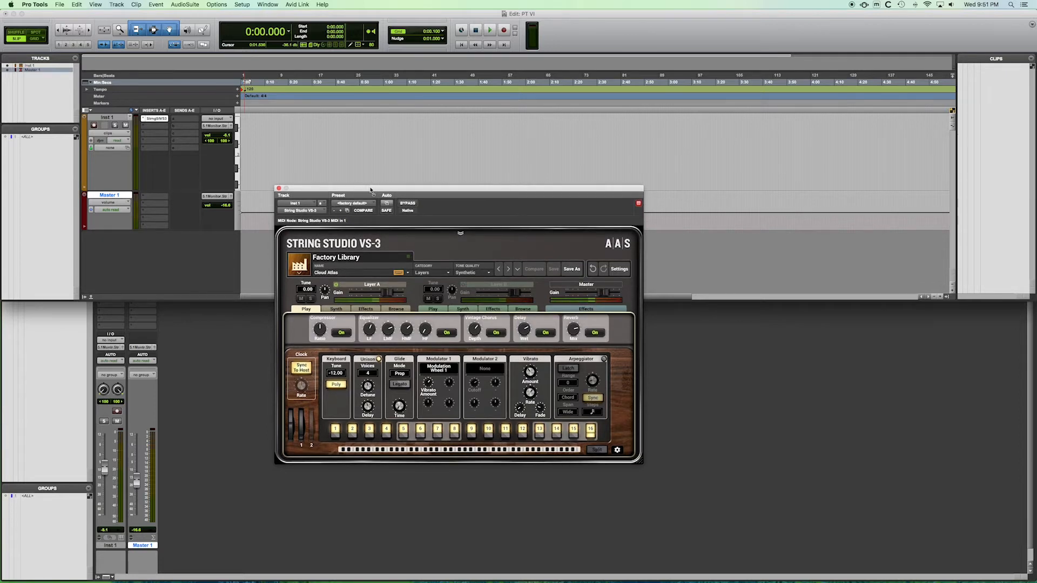
# Record-enable the Inst 1 track and raise the Master 1 fader to about -14 dB
pyautogui.click(92, 124)
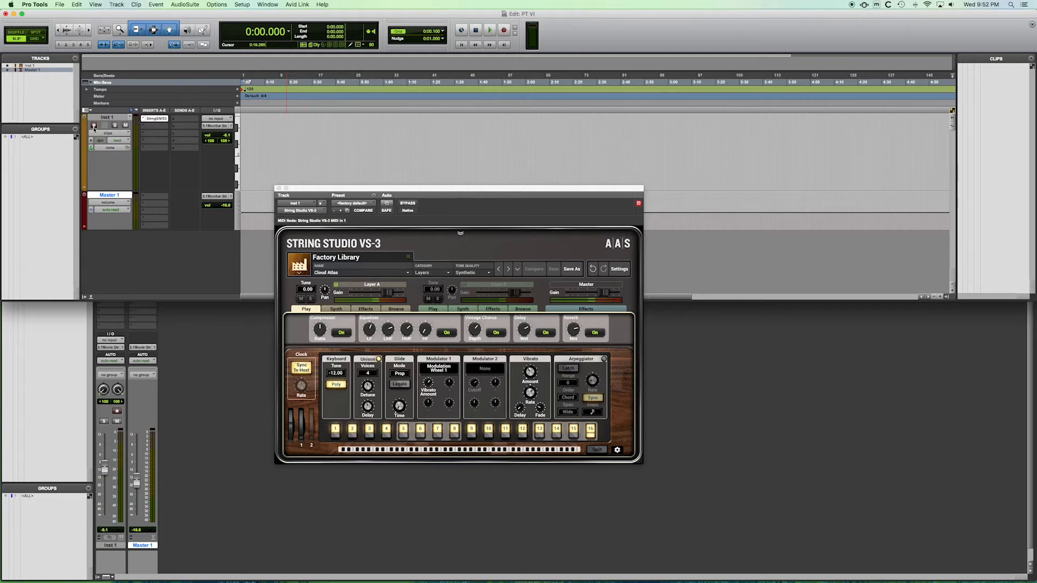
pyautogui.click(94, 126)
pyautogui.moveTo(135, 483); pyautogui.dragTo(134, 478)
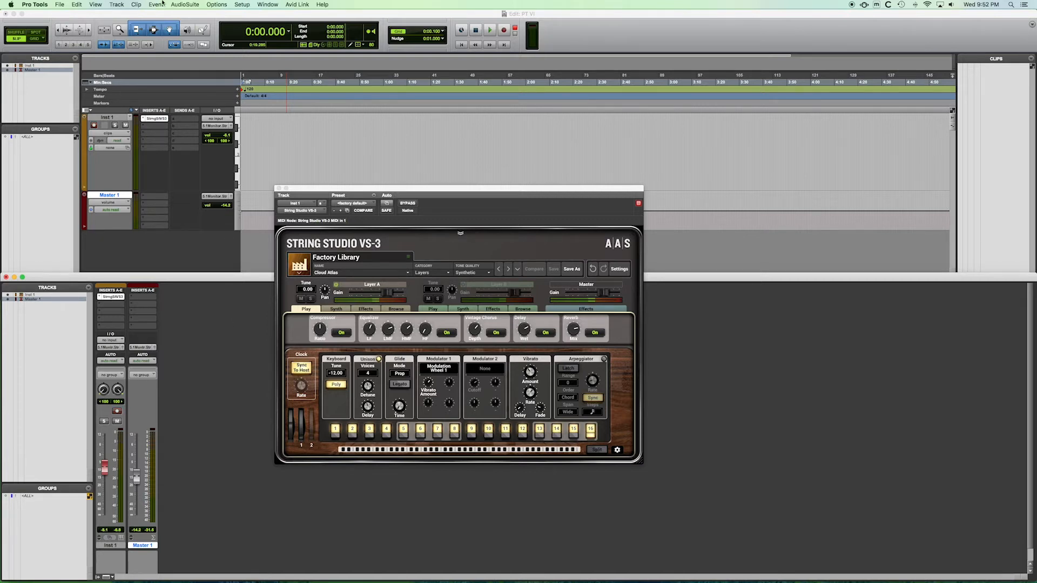
# Create a click track with its fader at about -15 dB and place it between Inst 1 and Master 1
pyautogui.click(117, 4)
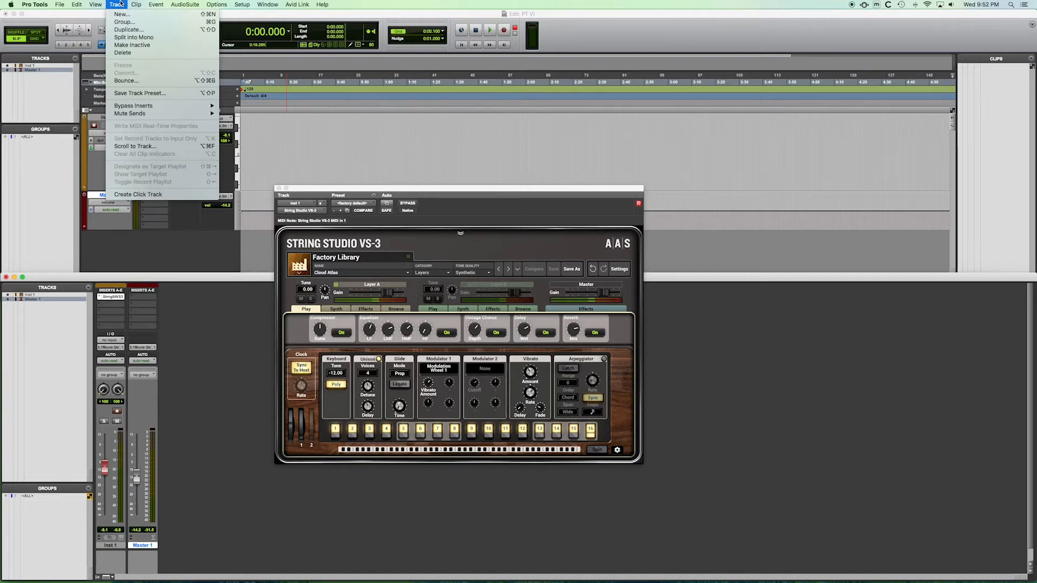
pyautogui.click(156, 194)
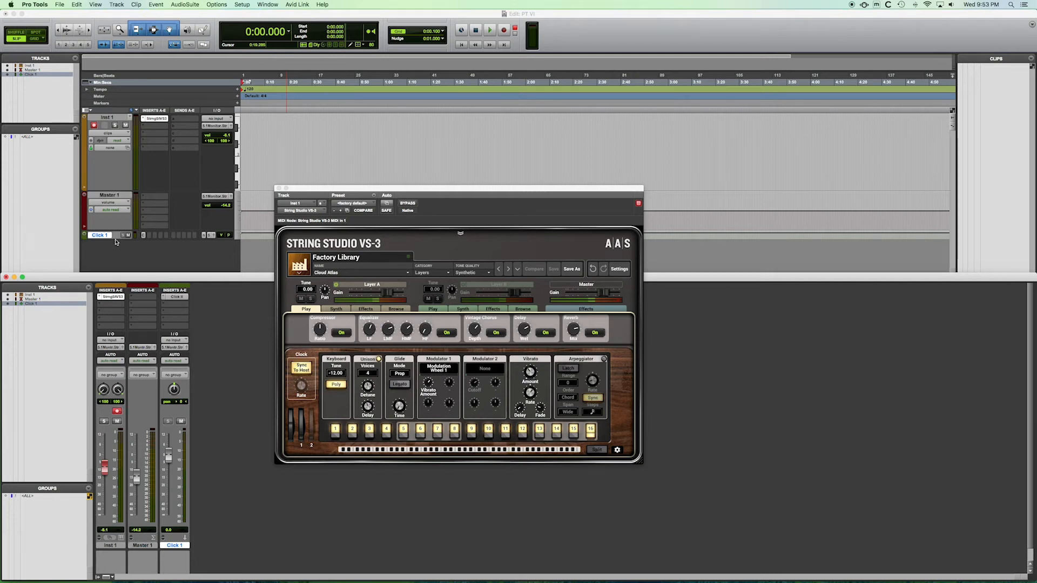
pyautogui.moveTo(169, 457); pyautogui.dragTo(169, 473)
pyautogui.moveTo(115, 236); pyautogui.dragTo(110, 197)
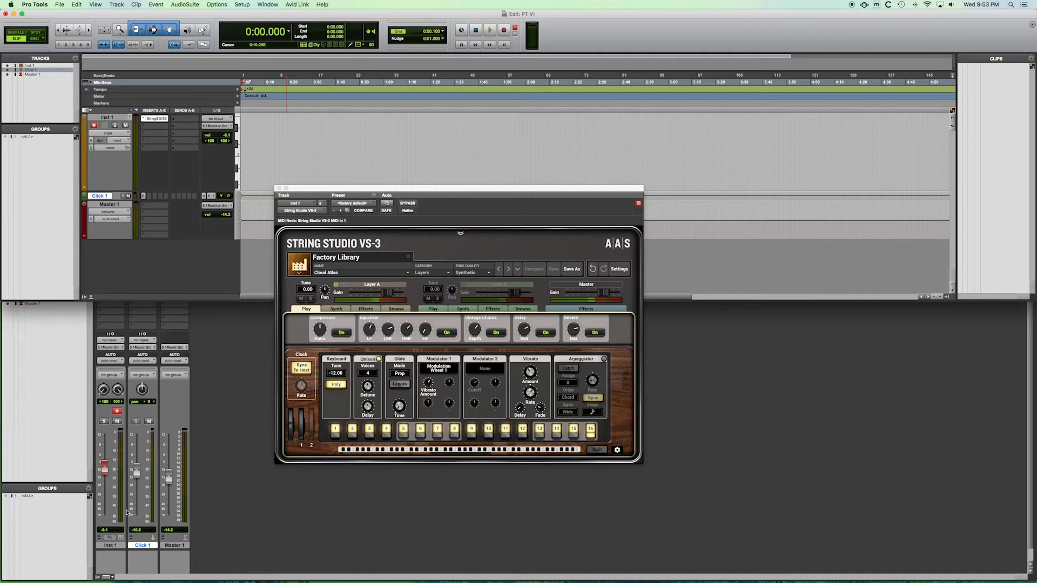
pyautogui.moveTo(136, 478); pyautogui.dragTo(136, 486)
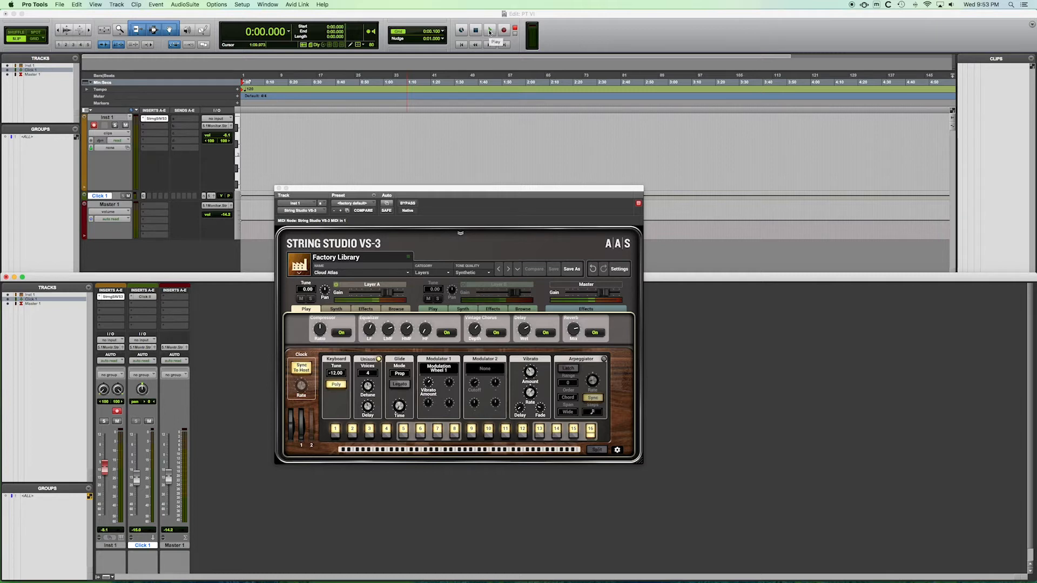
# Play the session briefly to check the click level and raise the Master 1 fader slightly
pyautogui.click(490, 30)
pyautogui.click(490, 31)
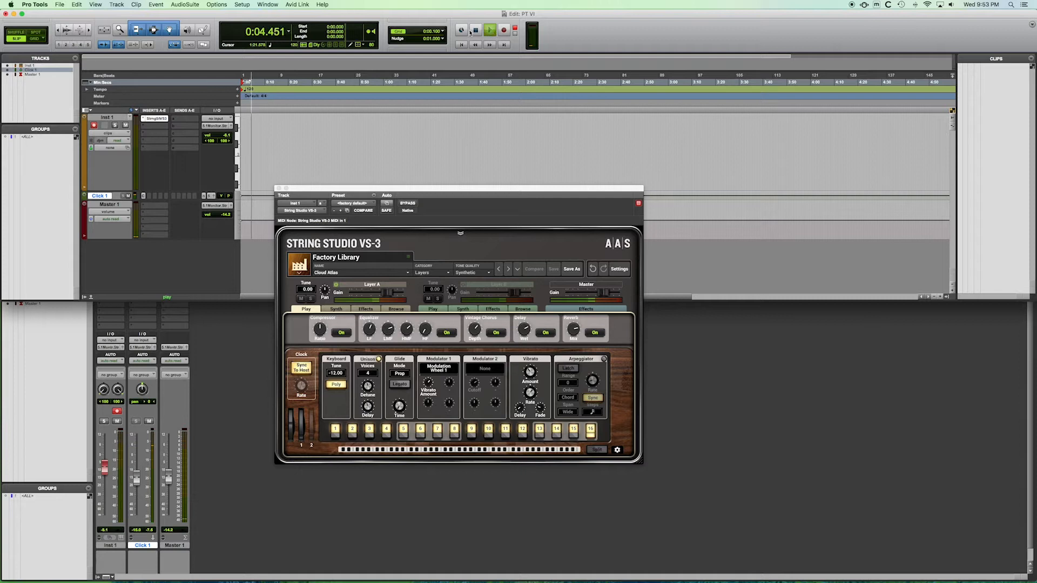
pyautogui.click(475, 31)
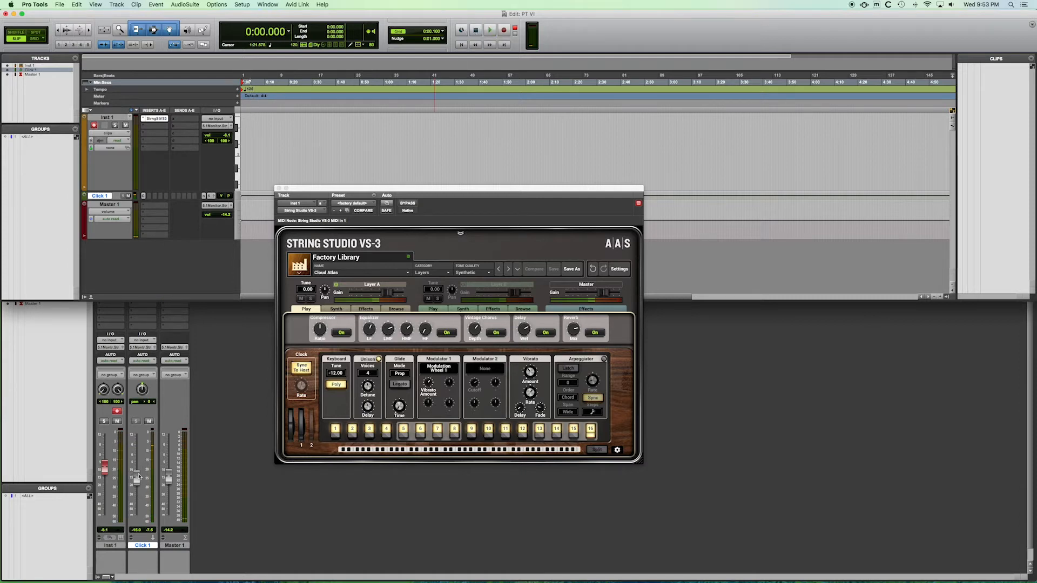
pyautogui.moveTo(168, 477); pyautogui.dragTo(168, 476)
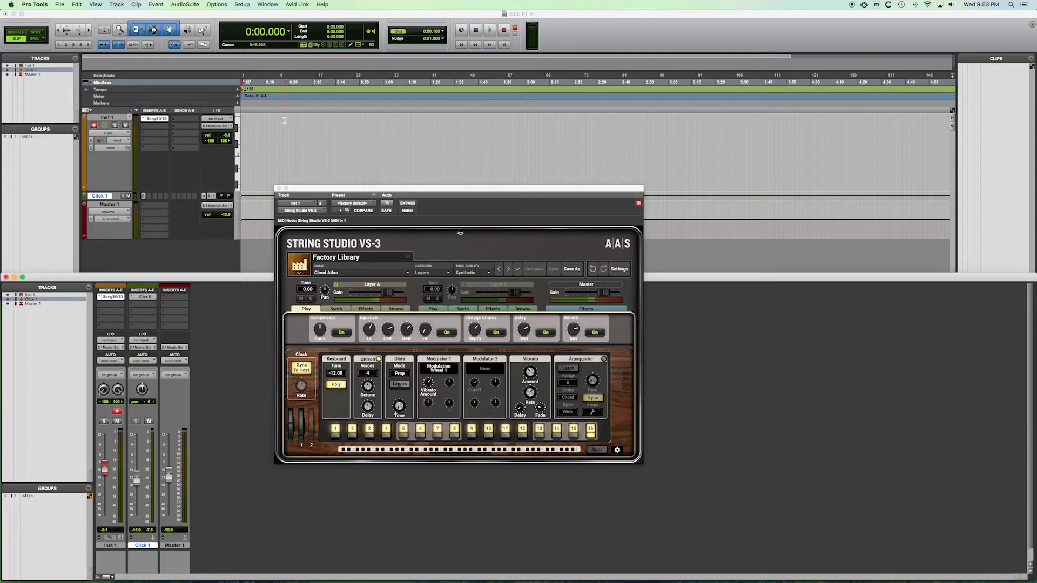
# Record a MIDI performance of about 17 seconds on Inst 1 from the session start
pyautogui.click(503, 34)
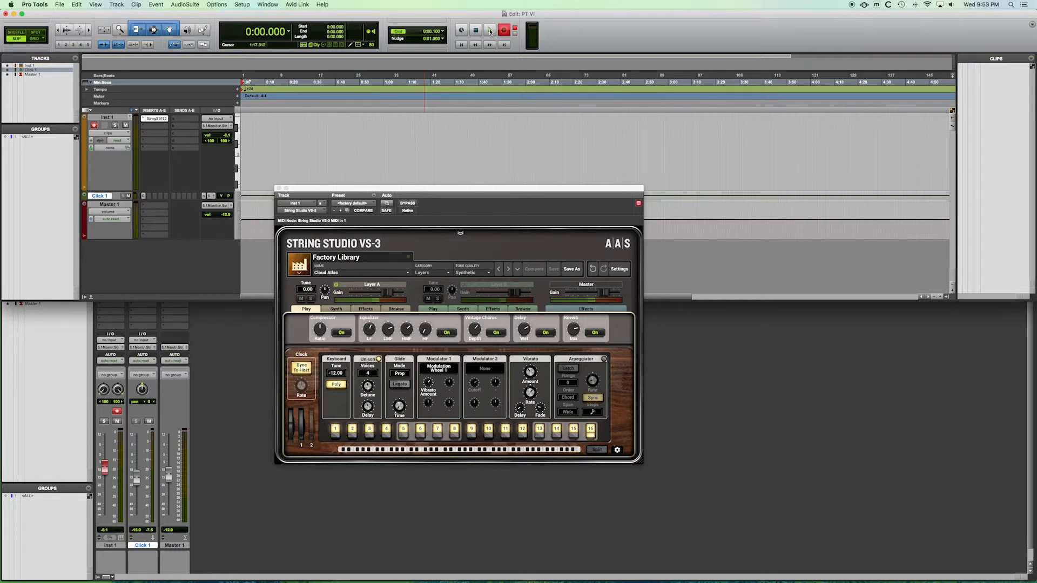
pyautogui.click(489, 31)
pyautogui.click(490, 30)
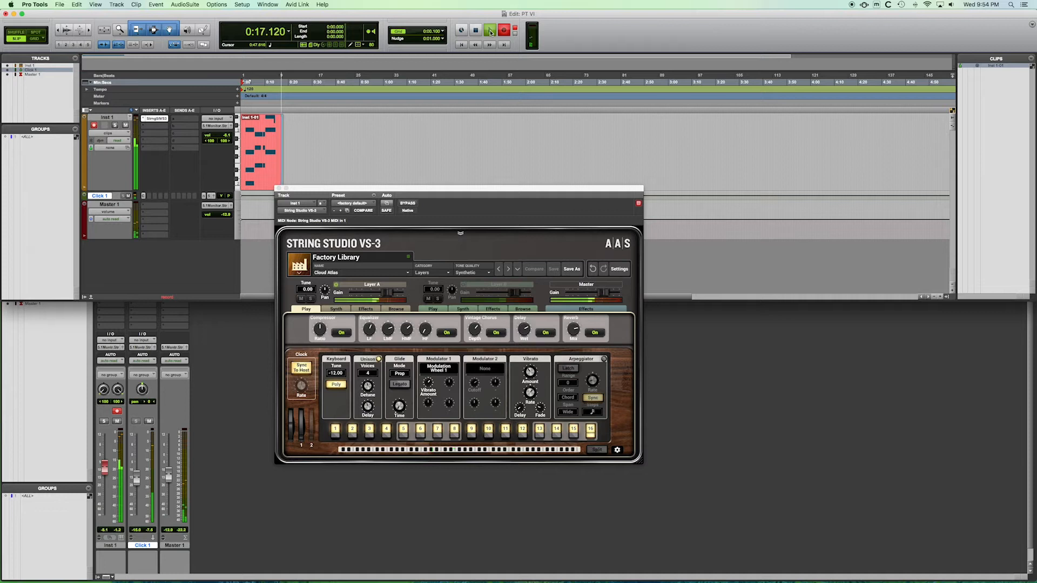
pyautogui.click(490, 31)
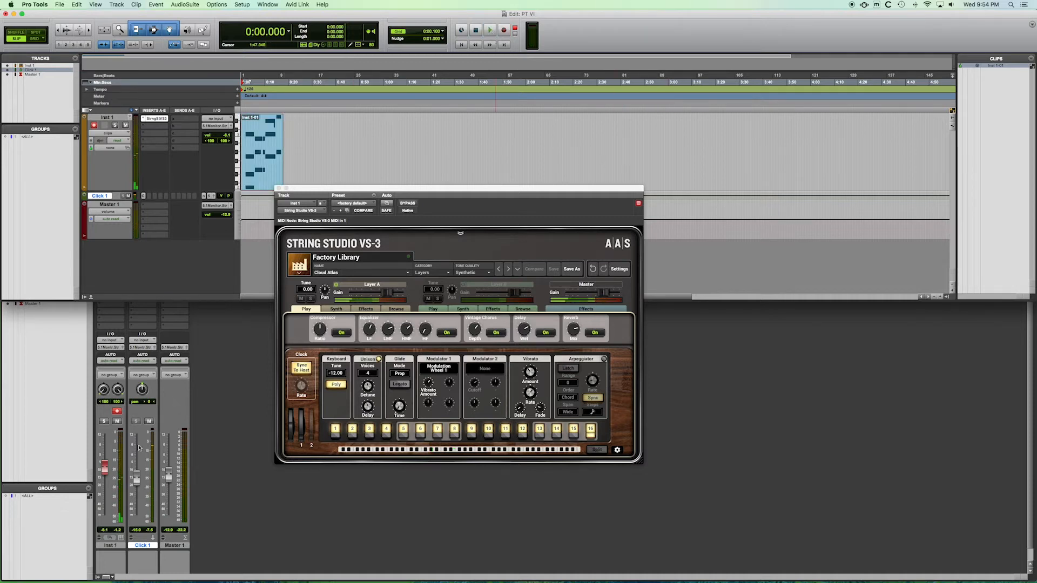
# Mute the Click 1 track and turn off record enable on Inst 1
pyautogui.click(150, 422)
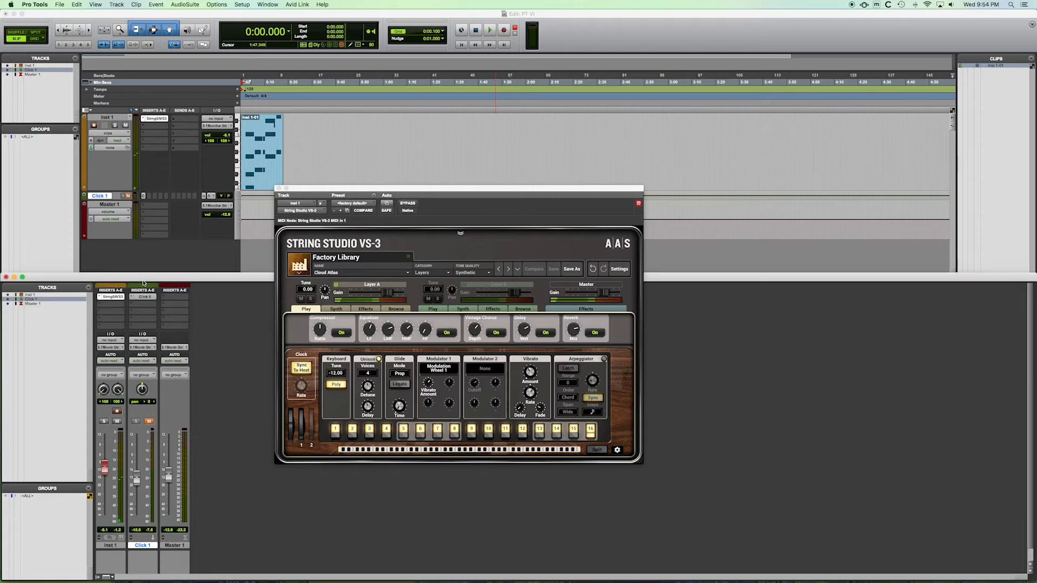
pyautogui.click(94, 126)
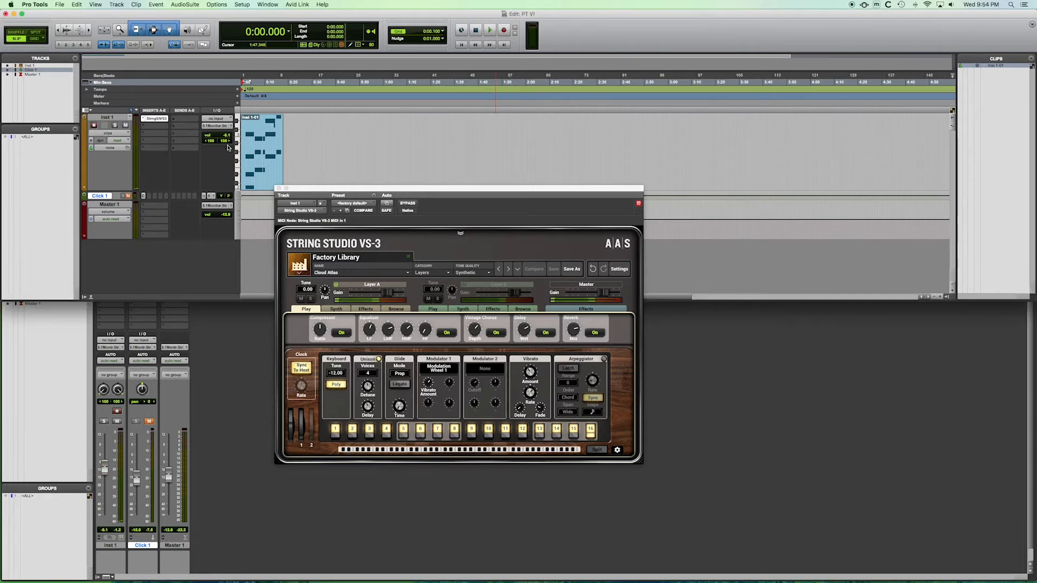
# Open the recorded Inst 1 clip in the MIDI Editor
pyautogui.doubleClick(260, 185)
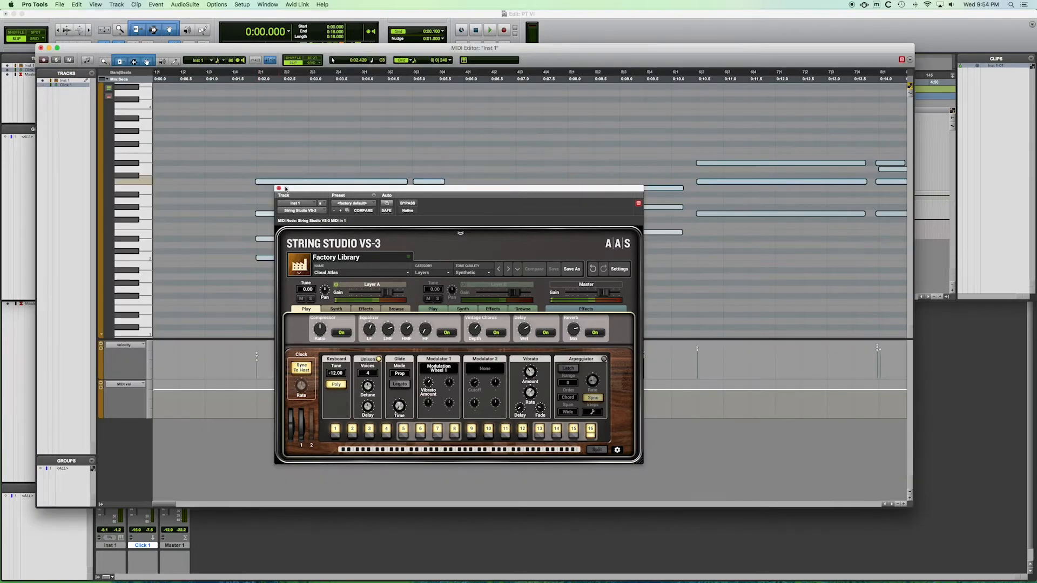
# Close the String Studio VS-3 window and examine the recorded notes along the whole Inst 1 clip
pyautogui.click(280, 189)
pyautogui.hscroll(1, 270, 153)
pyautogui.hscroll(1, 262, 154)
pyautogui.hscroll(2, 263, 154)
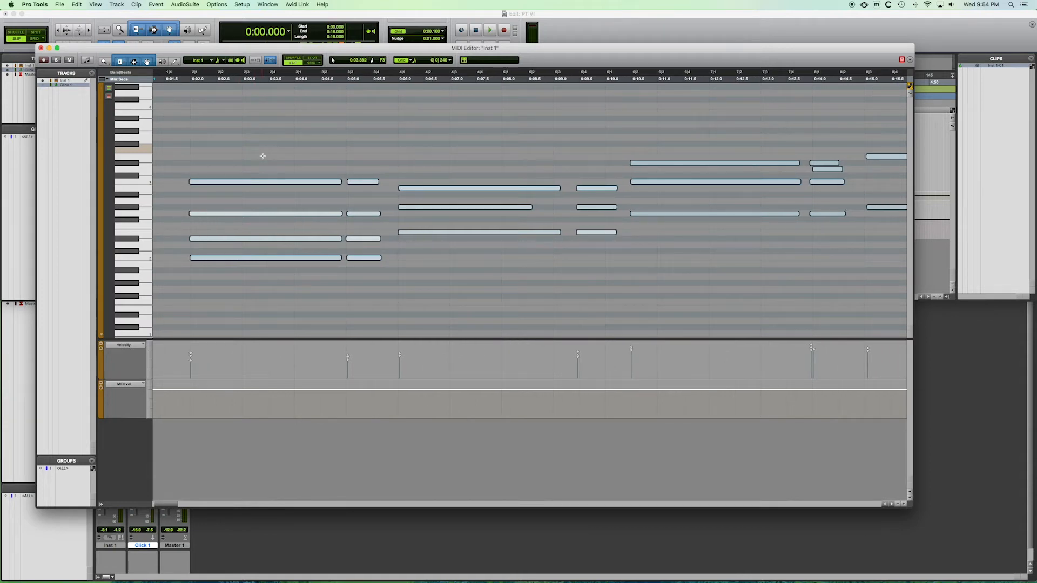
pyautogui.scroll(2, 135, 269)
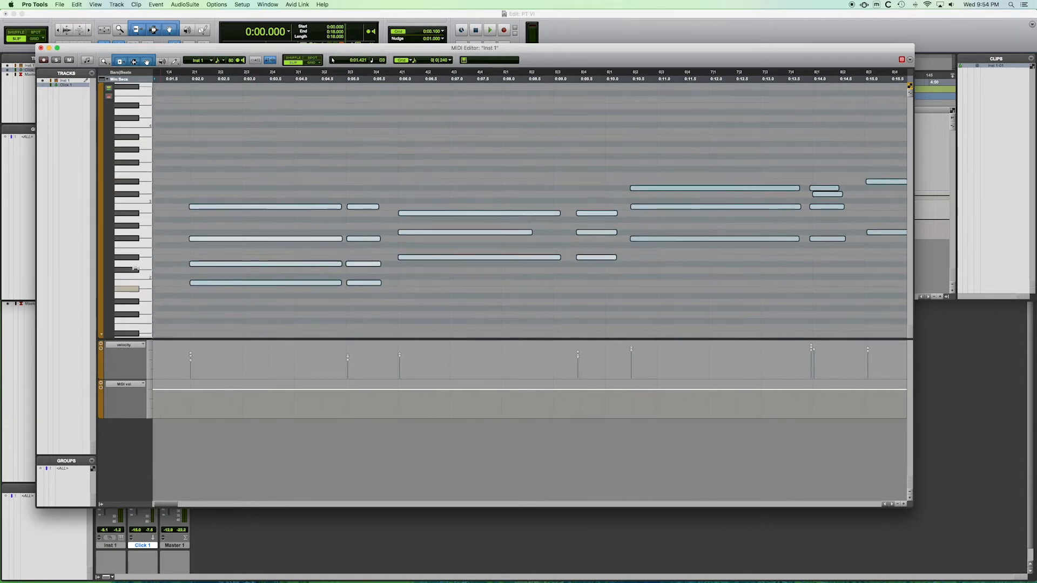
pyautogui.scroll(1, 135, 269)
pyautogui.scroll(-3, 141, 274)
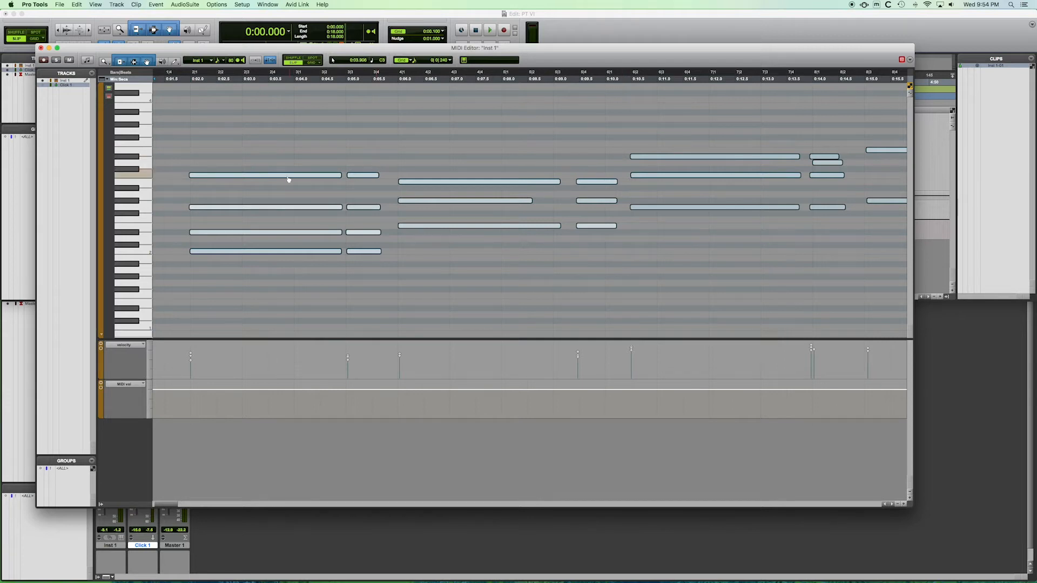
pyautogui.scroll(1, 257, 178)
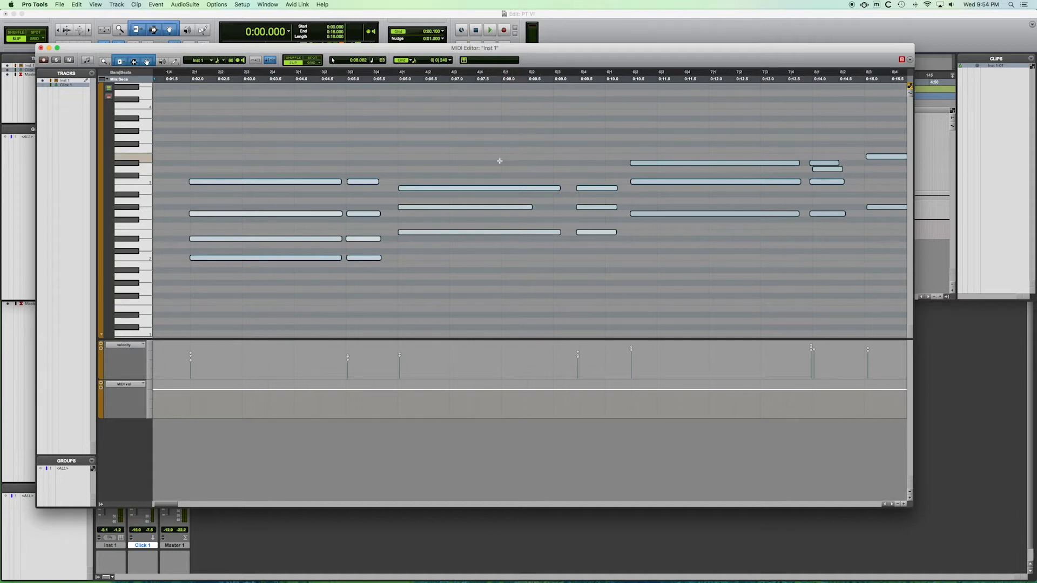
# Lengthen the short middle note of the second chord to match the chord's other notes, and select all three notes
pyautogui.moveTo(532, 208); pyautogui.dragTo(563, 210)
pyautogui.click(527, 159)
pyautogui.moveTo(554, 147)
pyautogui.mouseDown()
pyautogui.moveTo(554, 248)
pyautogui.moveTo(556, 233)
pyautogui.moveTo(598, 260)
pyautogui.moveTo(573, 232)
pyautogui.moveTo(540, 264)
pyautogui.moveTo(547, 234)
pyautogui.mouseUp()
# Delete the stray note directly below the top note of the short chord at about 14 seconds
pyautogui.hscroll(6, 436, 257)
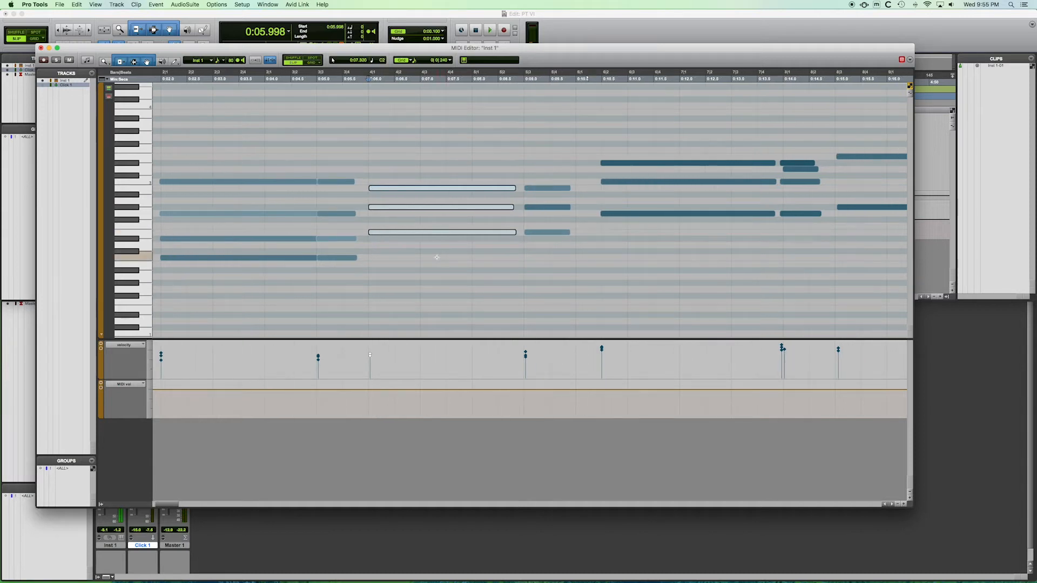
pyautogui.hscroll(3, 437, 257)
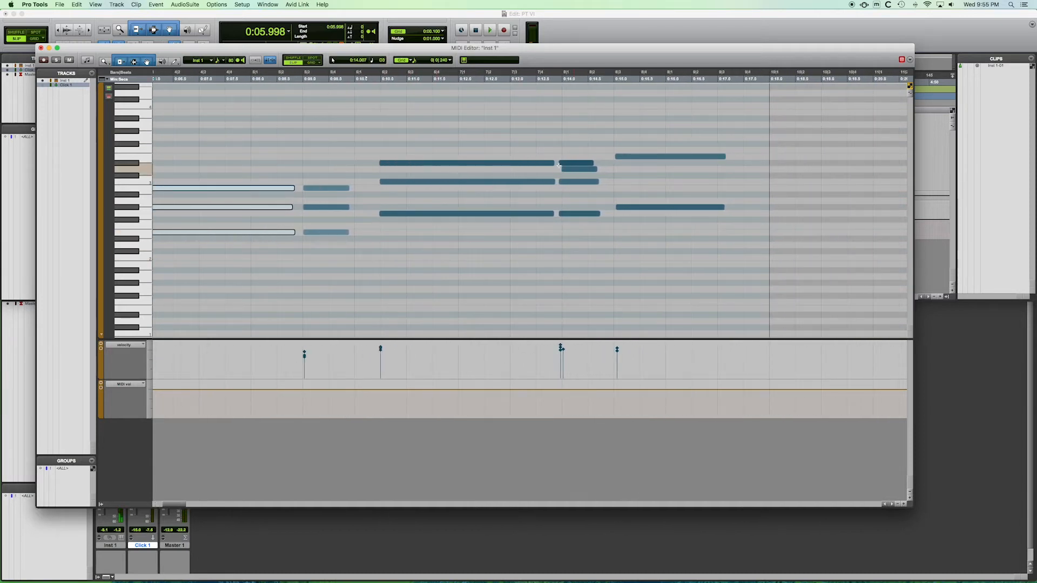
pyautogui.click(573, 170)
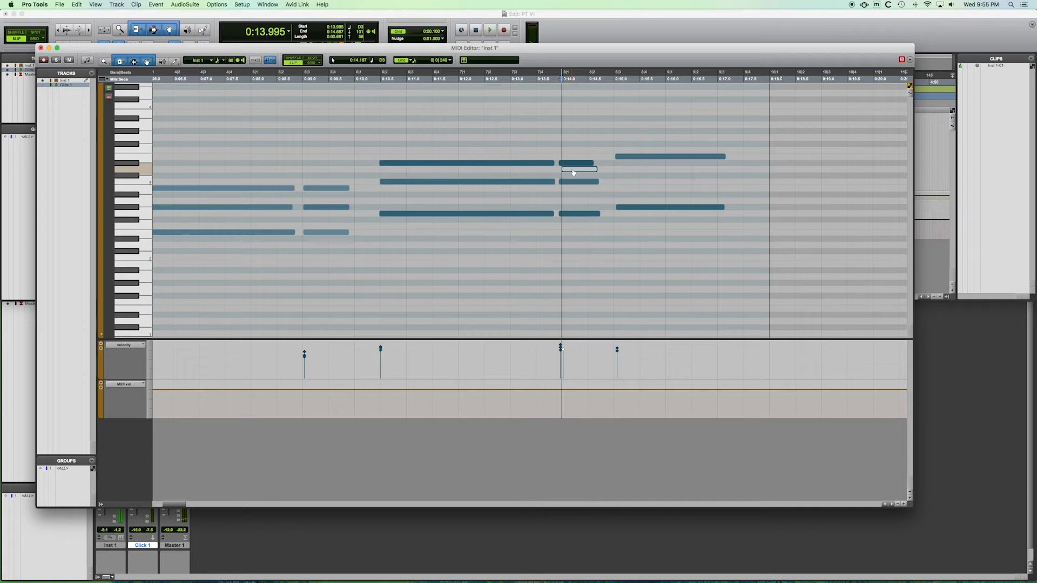
pyautogui.press('Delete')
# Lower the velocity of the first chord's top note, and adjust the velocities of the chord's notes
pyautogui.hscroll(-5, 455, 189)
pyautogui.hscroll(-7, 455, 189)
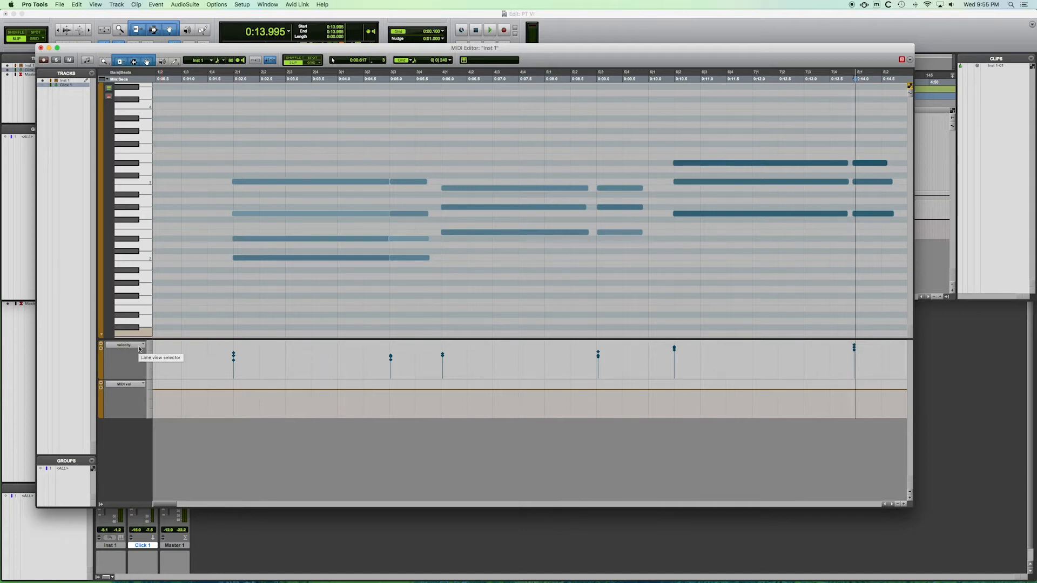
pyautogui.click(256, 182)
pyautogui.moveTo(234, 358)
pyautogui.mouseDown()
pyautogui.moveTo(233, 348)
pyautogui.moveTo(235, 372)
pyautogui.moveTo(233, 360)
pyautogui.mouseUp()
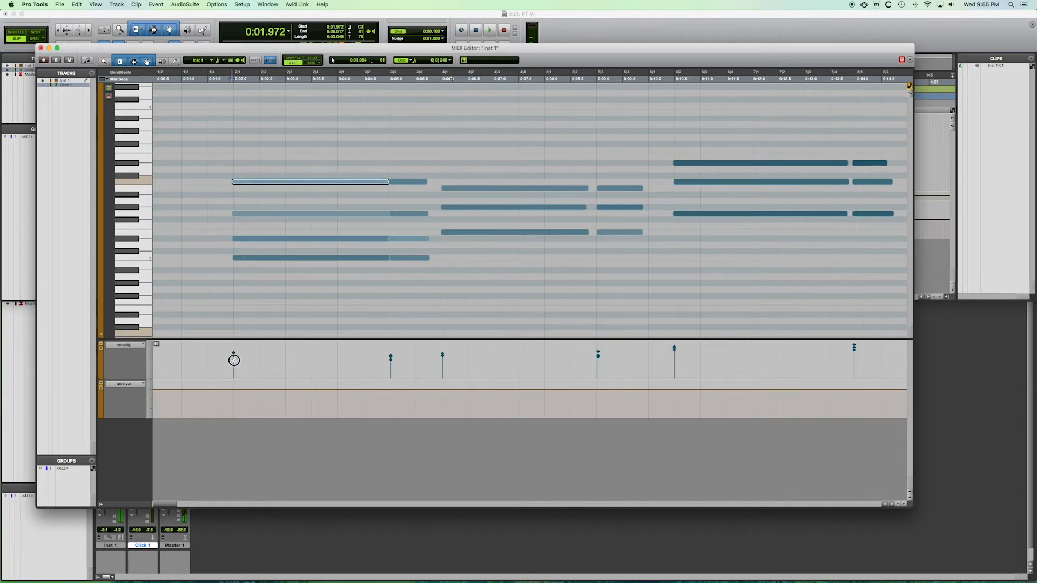
pyautogui.moveTo(234, 148); pyautogui.dragTo(281, 302)
pyautogui.moveTo(234, 356); pyautogui.dragTo(233, 357)
pyautogui.click(278, 134)
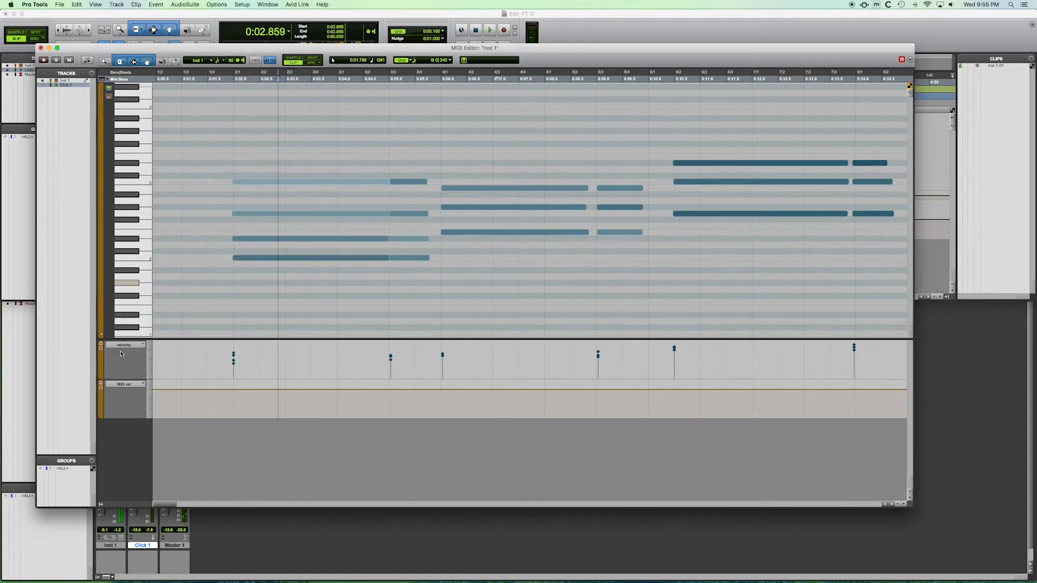
pyautogui.click(125, 384)
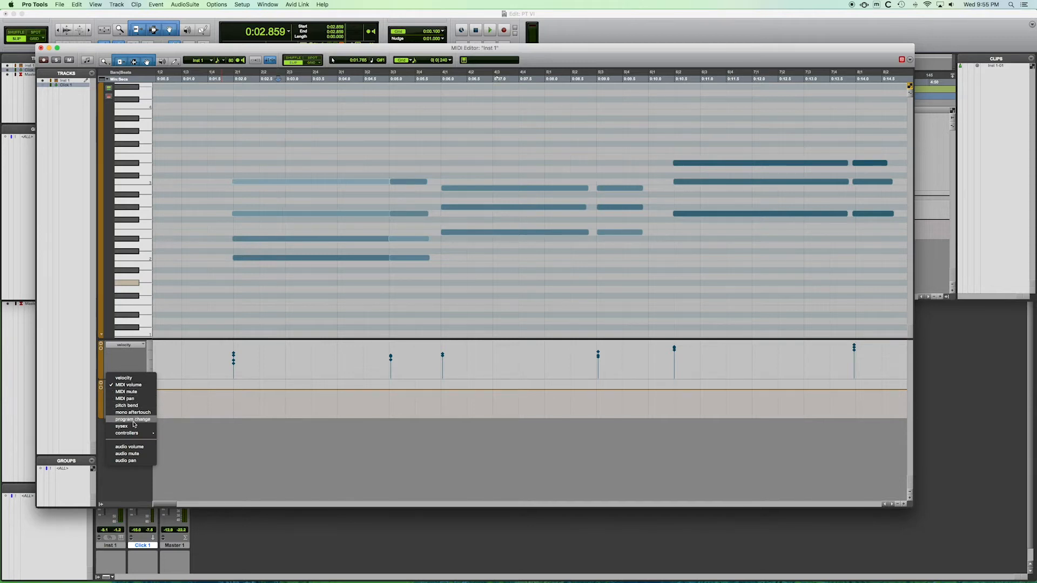
pyautogui.moveTo(132, 433)
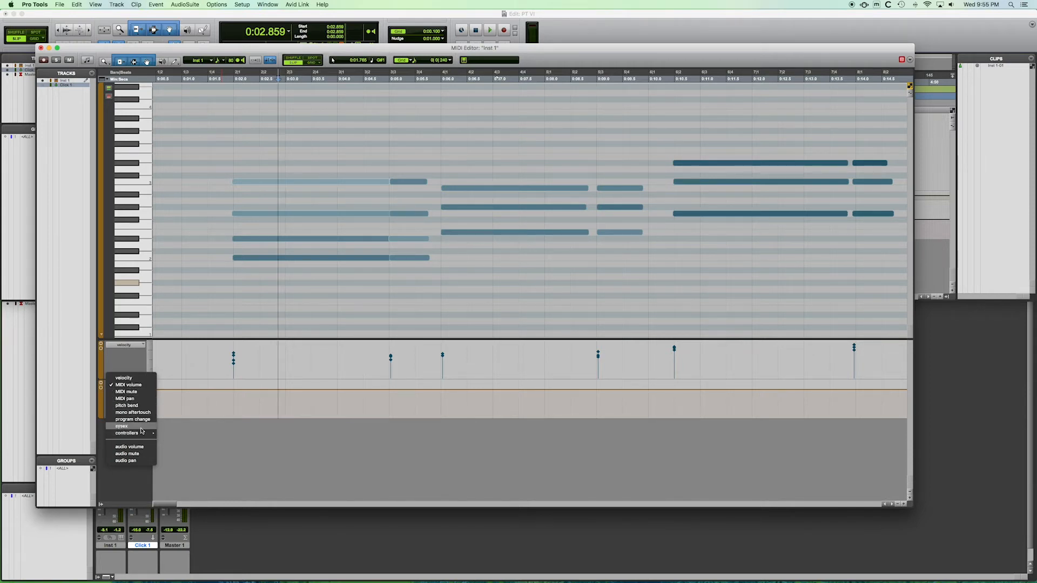
pyautogui.click(122, 361)
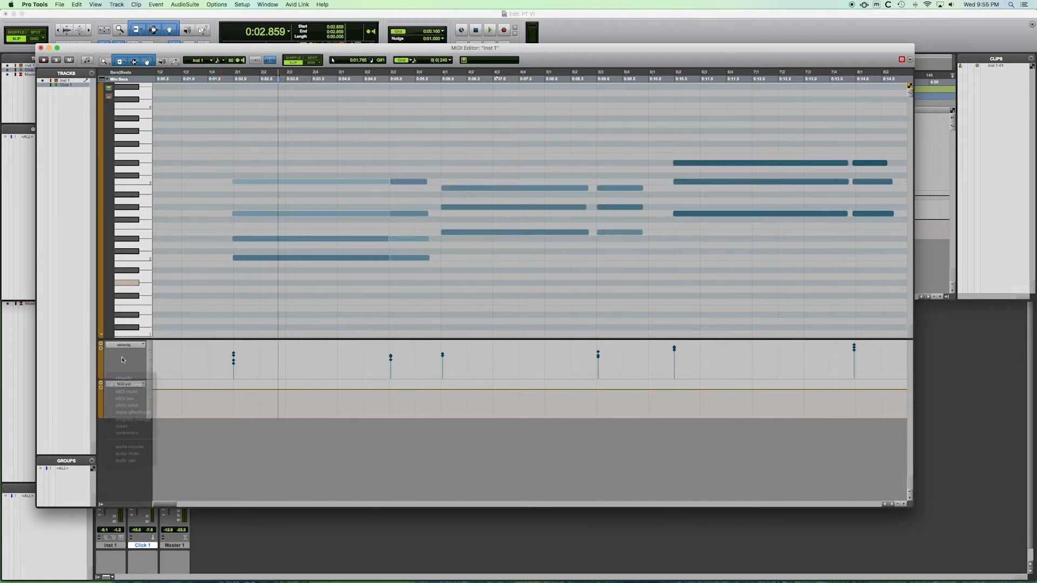
# Close the MIDI Editor and create one new stereo instrument track in ticks
pyautogui.click(39, 48)
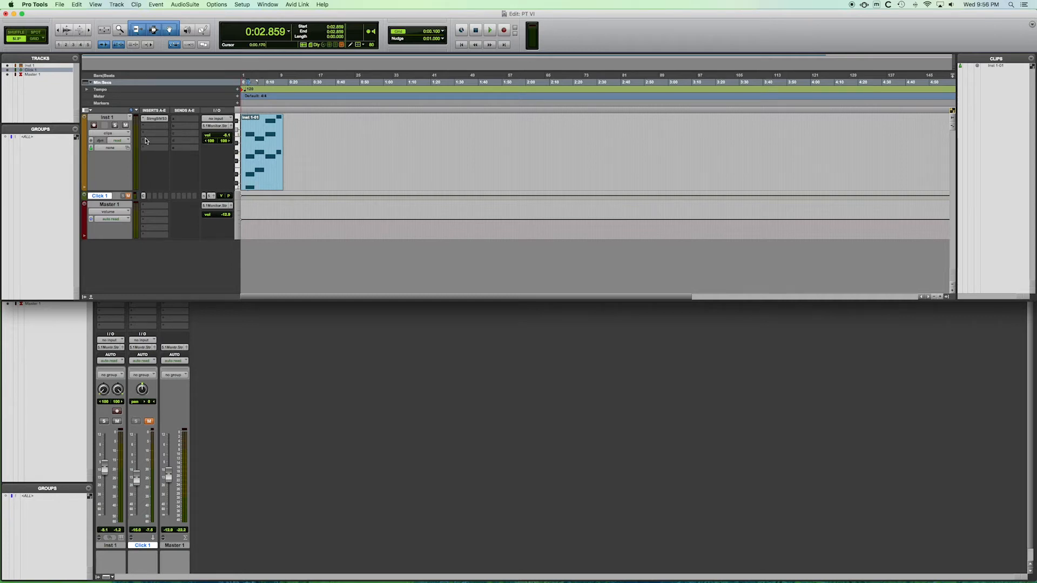
pyautogui.press('super+bracketright')
pyautogui.press('super+bracketright')
pyautogui.press('super+bracketright')
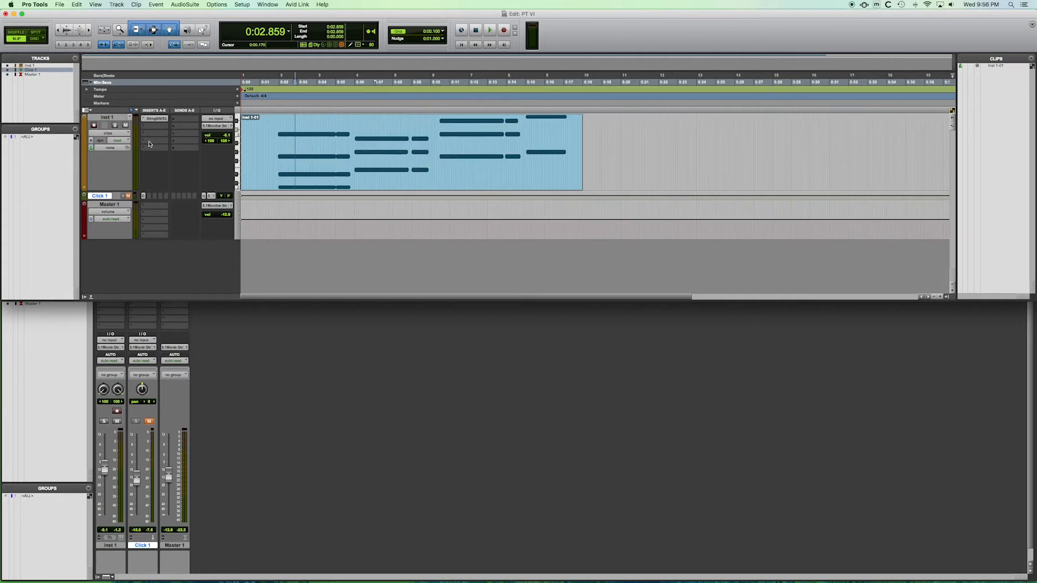
pyautogui.click(112, 5)
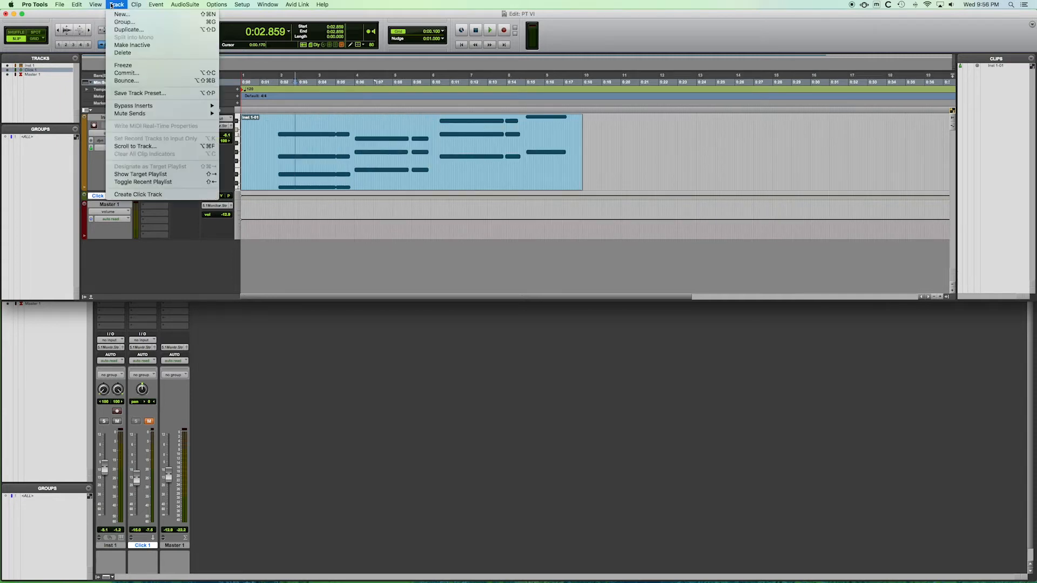
pyautogui.click(117, 15)
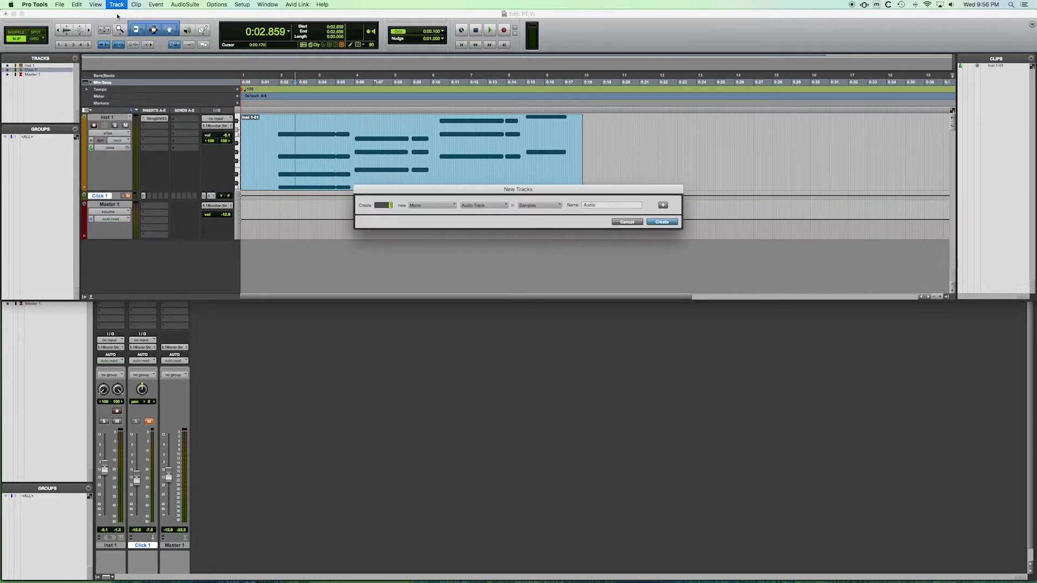
pyautogui.click(436, 211)
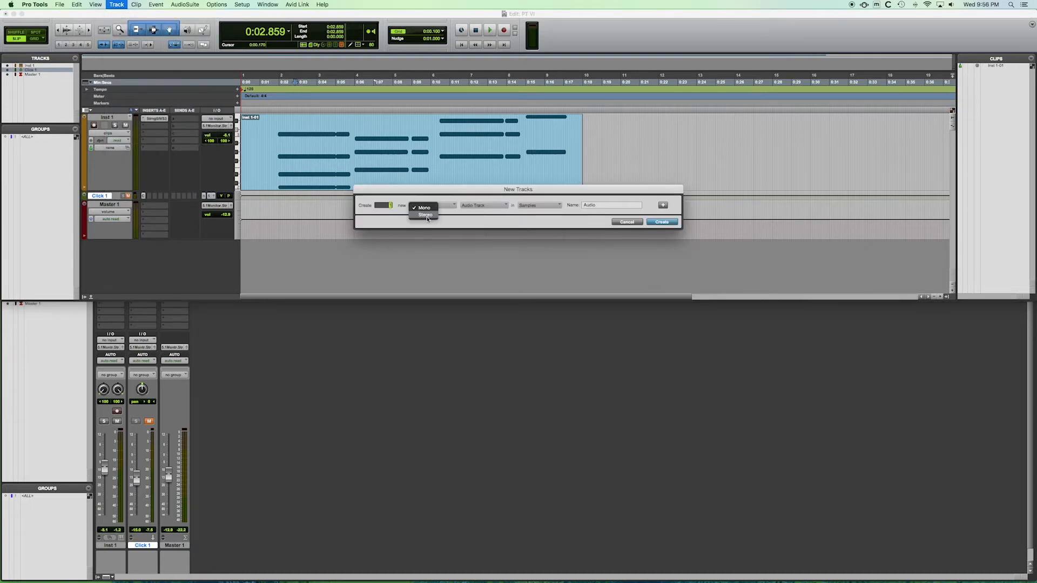
pyautogui.click(427, 219)
pyautogui.click(468, 206)
pyautogui.click(476, 242)
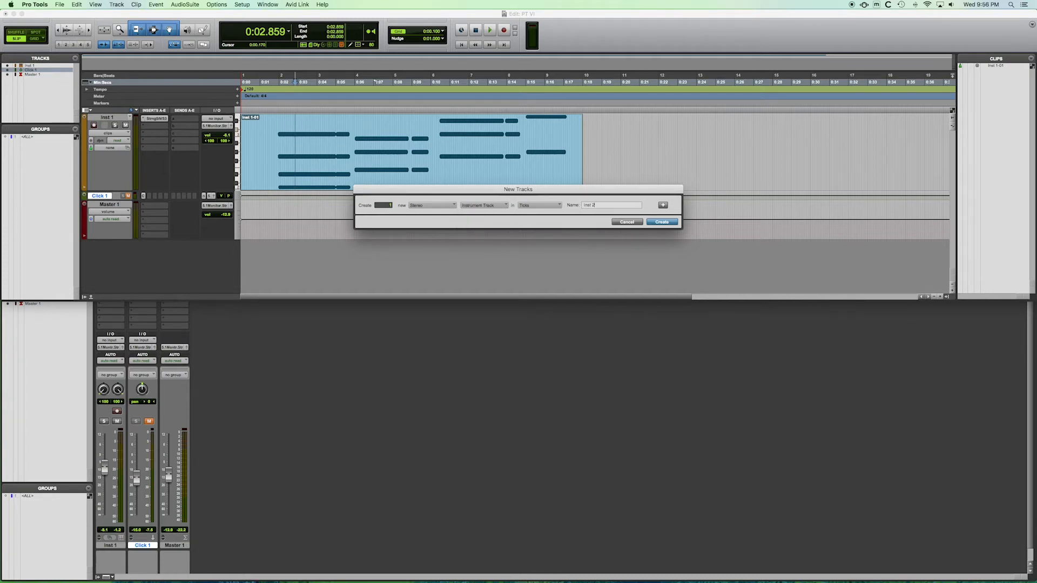
pyautogui.click(670, 223)
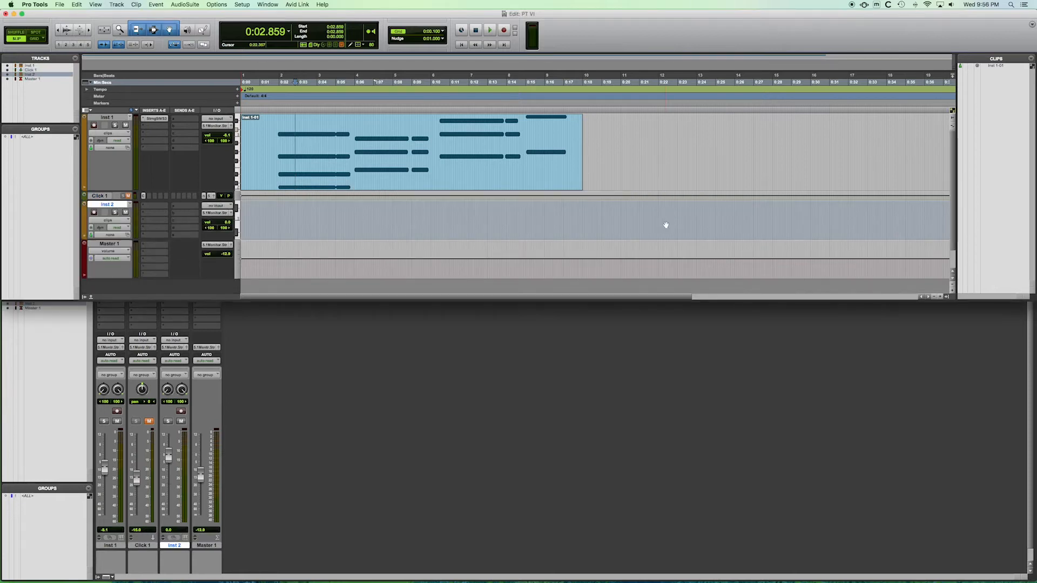
# Move the Inst 2 track above Click 1 and increase its track height
pyautogui.moveTo(97, 208); pyautogui.dragTo(99, 196)
pyautogui.moveTo(116, 231); pyautogui.dragTo(117, 253)
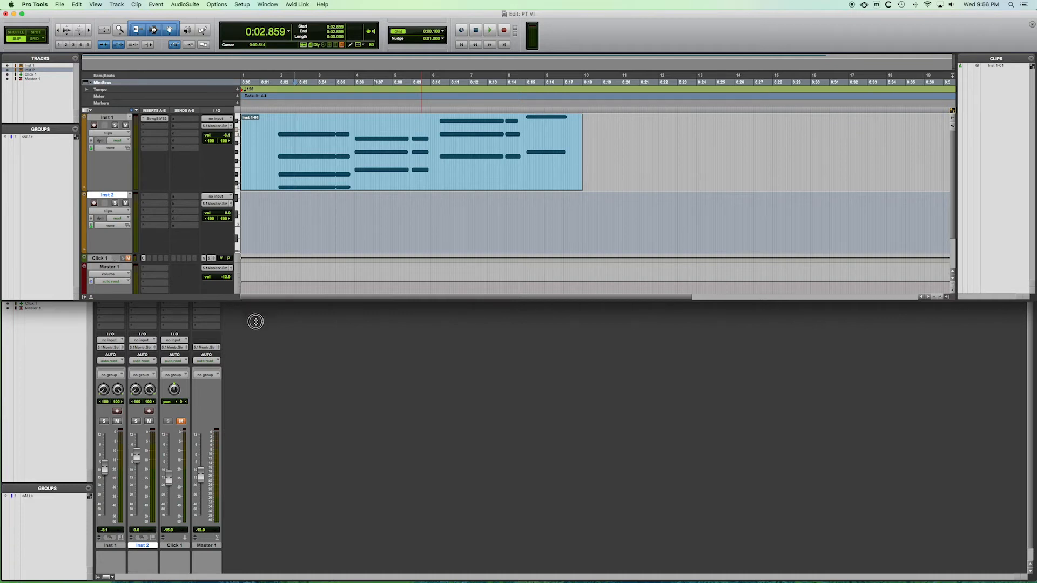
# Insert the stereo Reaktor 6 multichannel instrument on Inst 2 and load the Prism ensemble in it
pyautogui.click(150, 199)
pyautogui.moveTo(178, 197)
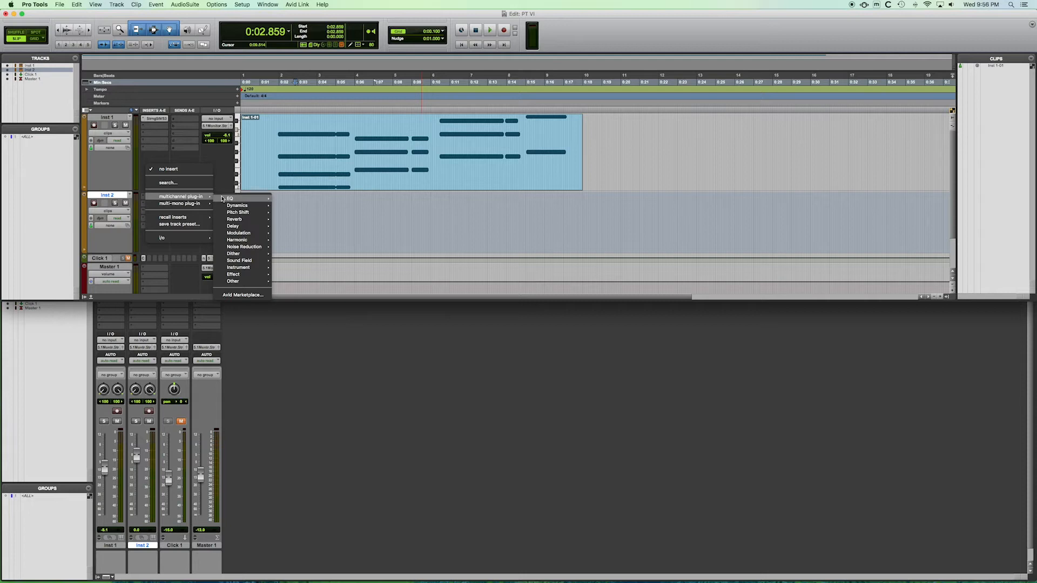
pyautogui.moveTo(242, 268)
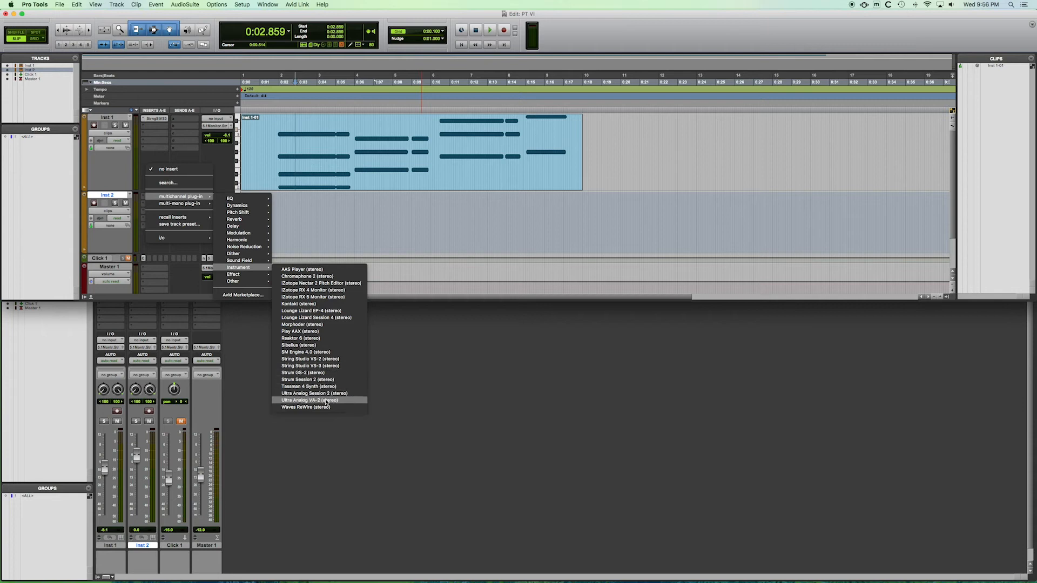
pyautogui.click(313, 338)
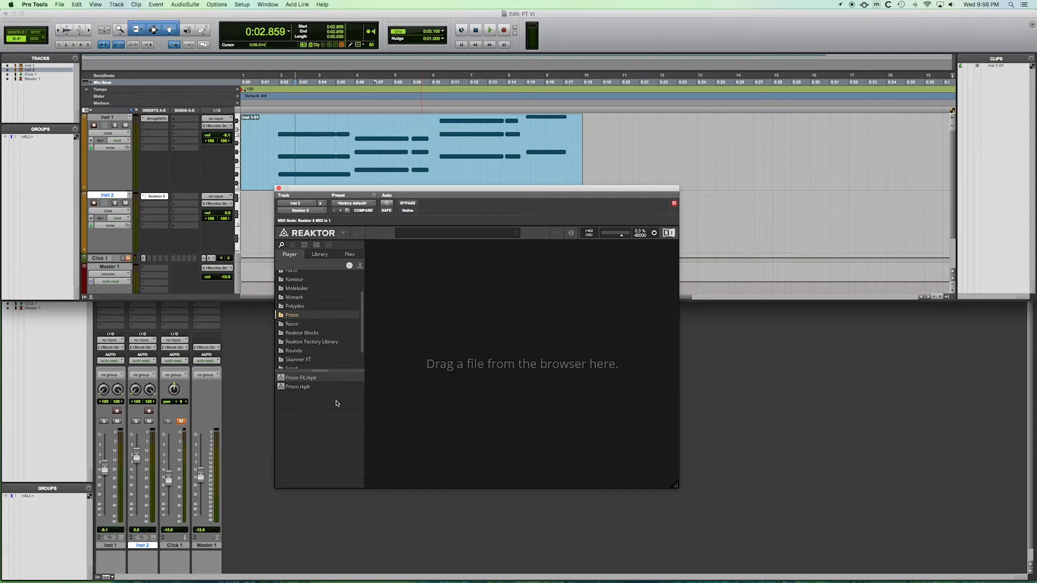
pyautogui.moveTo(293, 388); pyautogui.dragTo(509, 351)
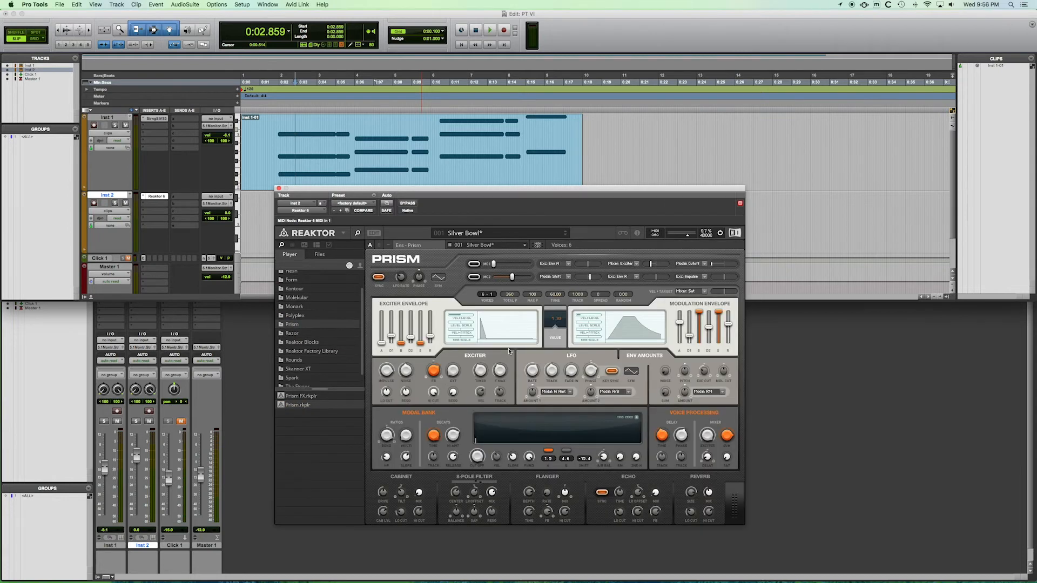
# Choose the Prism preset 002 Lonely Molecules and move the plug-in window clear of the Inst 2 track controls
pyautogui.click(473, 233)
pyautogui.click(477, 245)
pyautogui.moveTo(396, 192); pyautogui.dragTo(425, 215)
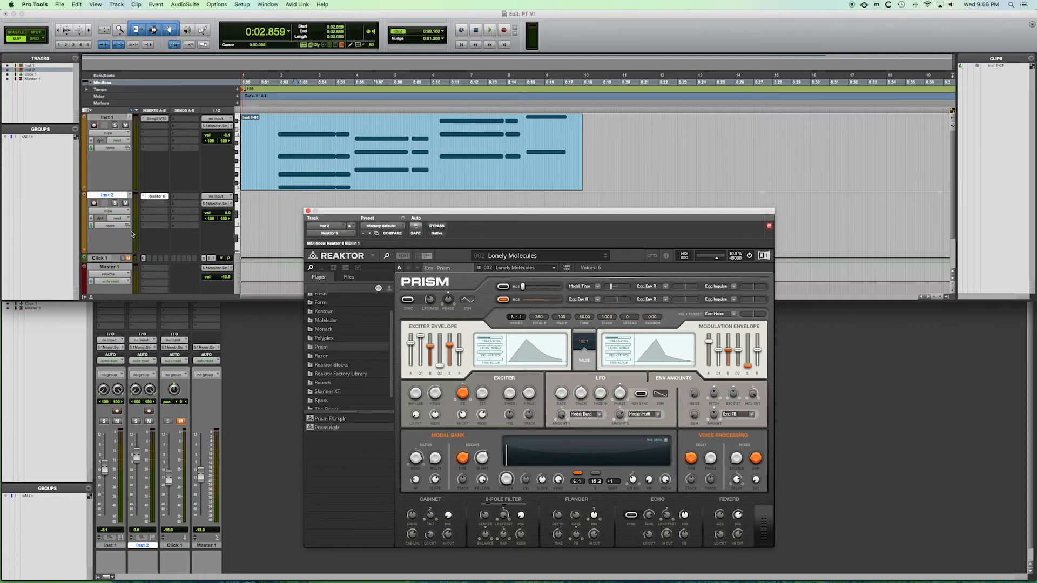
# Record-enable Inst 2 and lower its volume fader to -10.7 dB
pyautogui.click(95, 204)
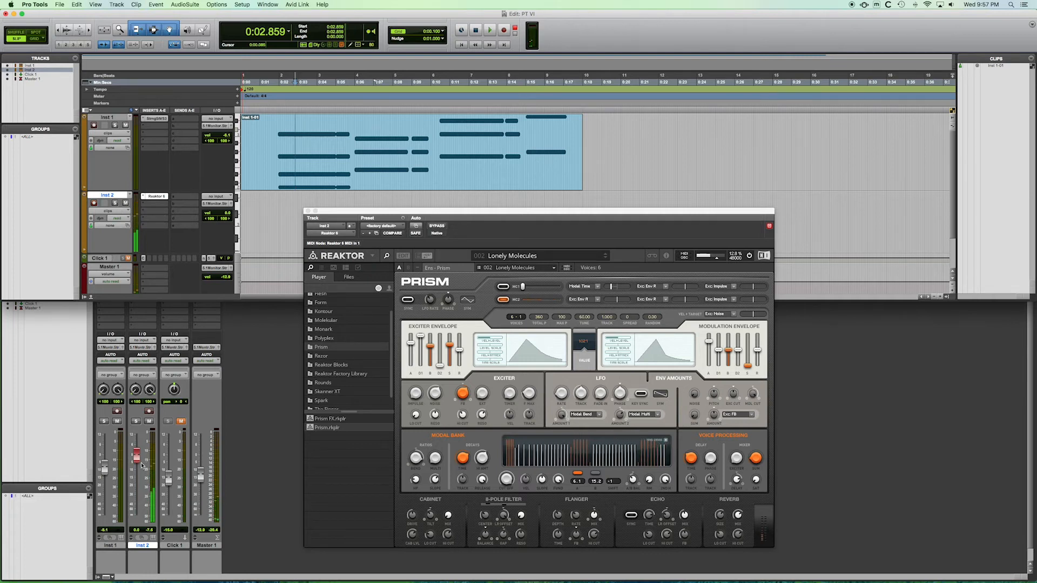
pyautogui.moveTo(137, 457); pyautogui.dragTo(135, 463)
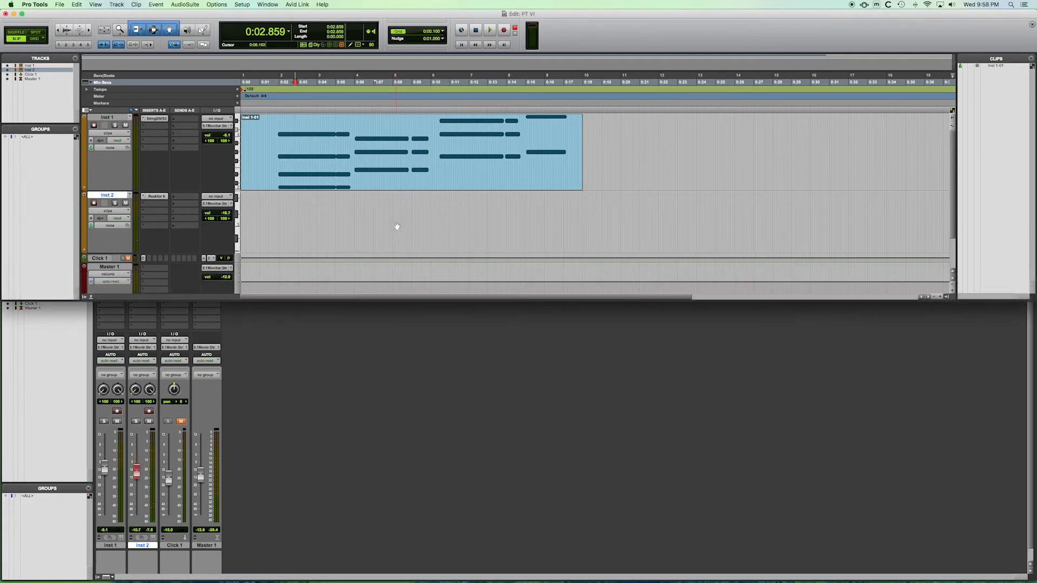
# Record a MIDI performance of about 20 seconds on Inst 2 from the session start
pyautogui.hotkey('shift', 'r')
pyautogui.hotkey('shift', 'r')
pyautogui.click(461, 46)
pyautogui.click(504, 31)
pyautogui.click(490, 30)
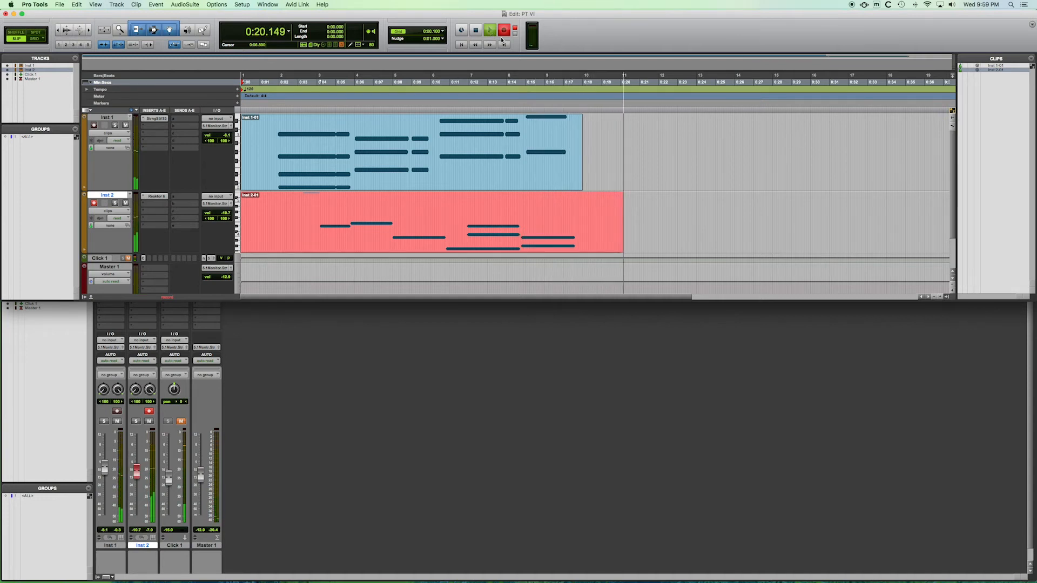
pyautogui.press('space')
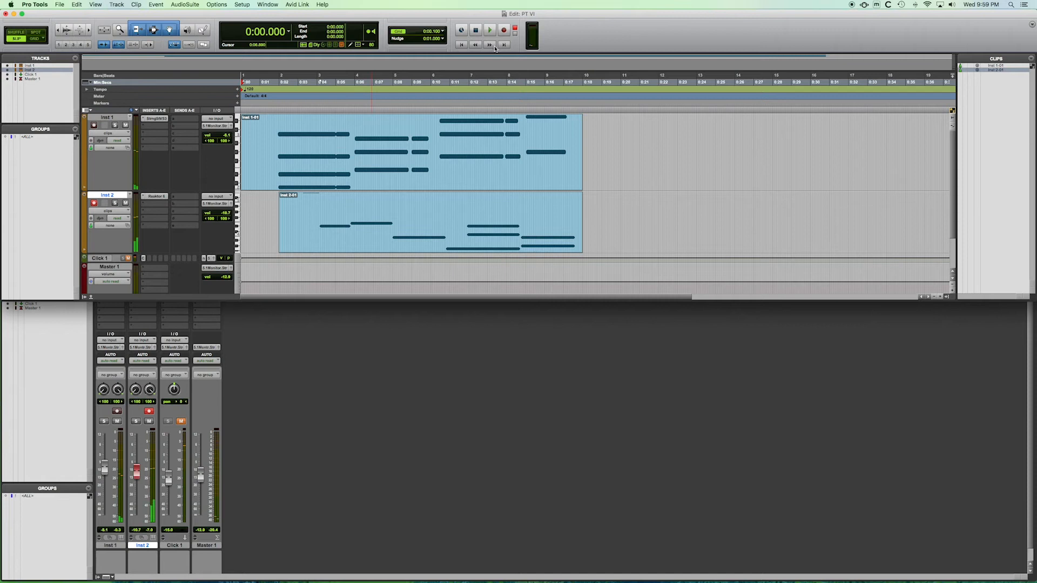
# Open the recorded Inst 2 clip in the MIDI Editor and look over its notes from start to end
pyautogui.click(303, 238)
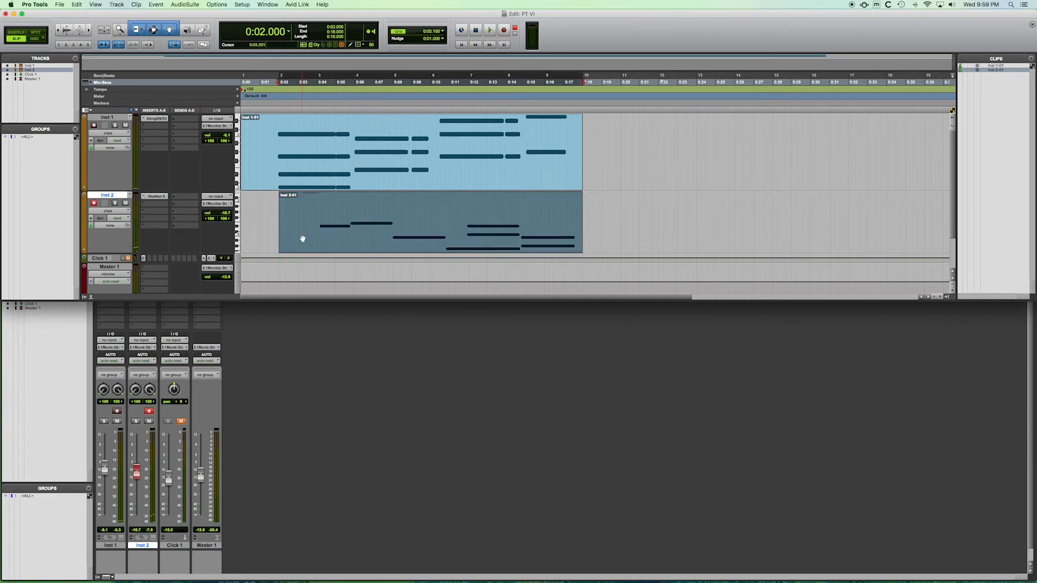
pyautogui.doubleClick(361, 232)
pyautogui.hscroll(5, 330, 211)
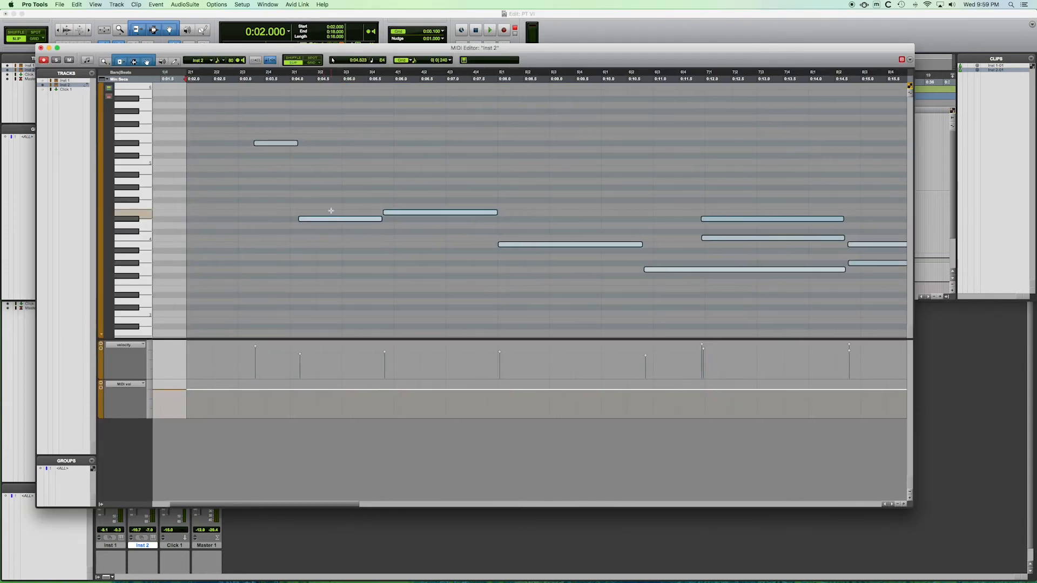
pyautogui.hscroll(8, 331, 211)
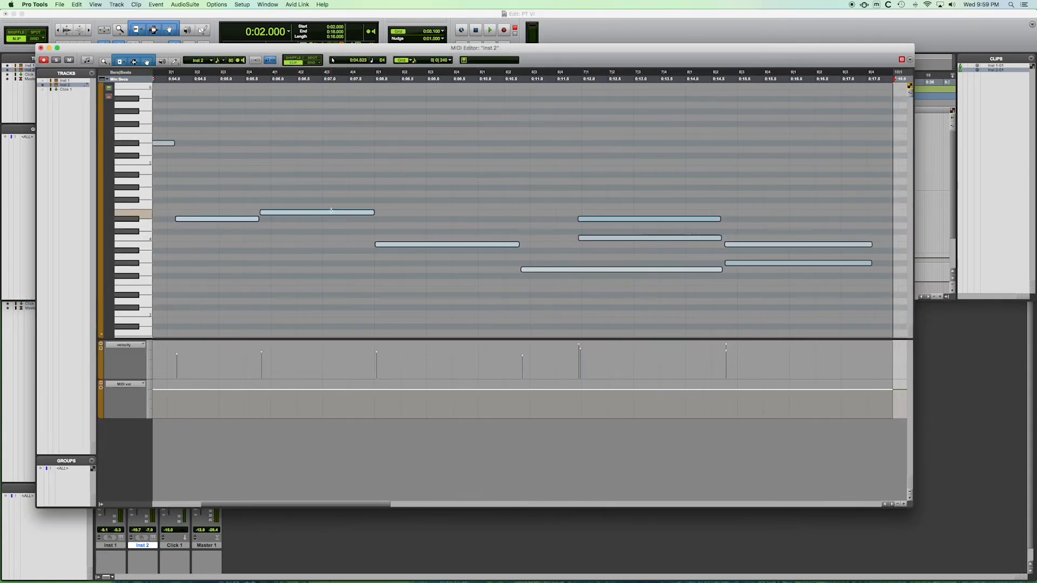
pyautogui.hscroll(2, 332, 211)
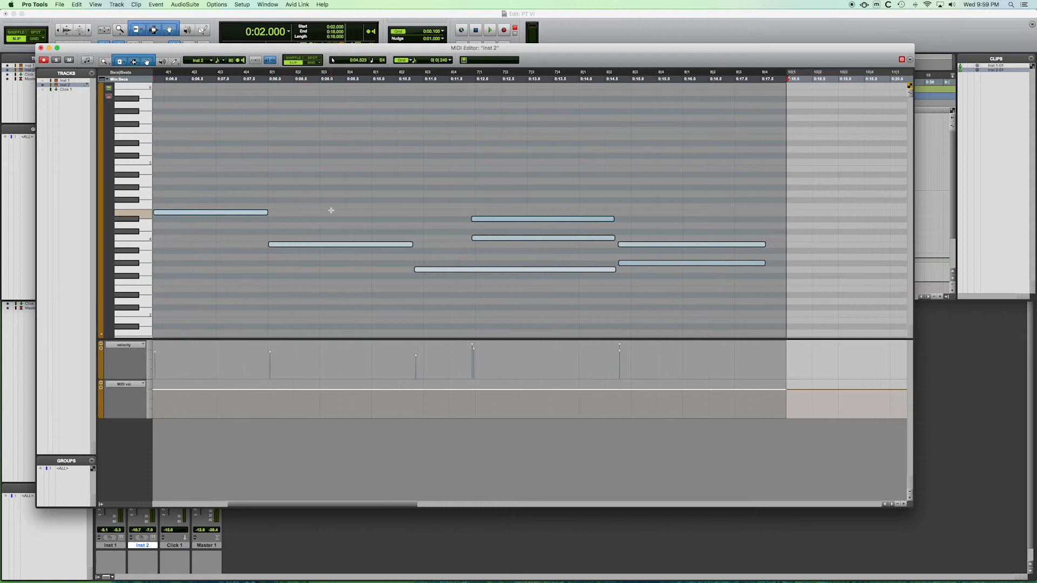
pyautogui.hscroll(-15, 332, 211)
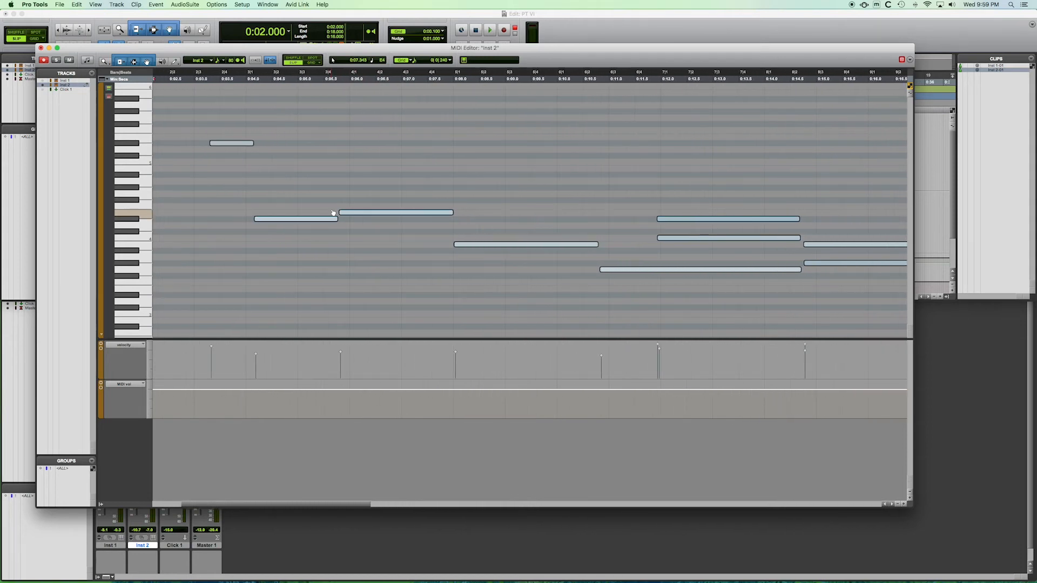
# Close the MIDI Editor and turn off record-enable on the Inst 2 track
pyautogui.hscroll(1, 332, 212)
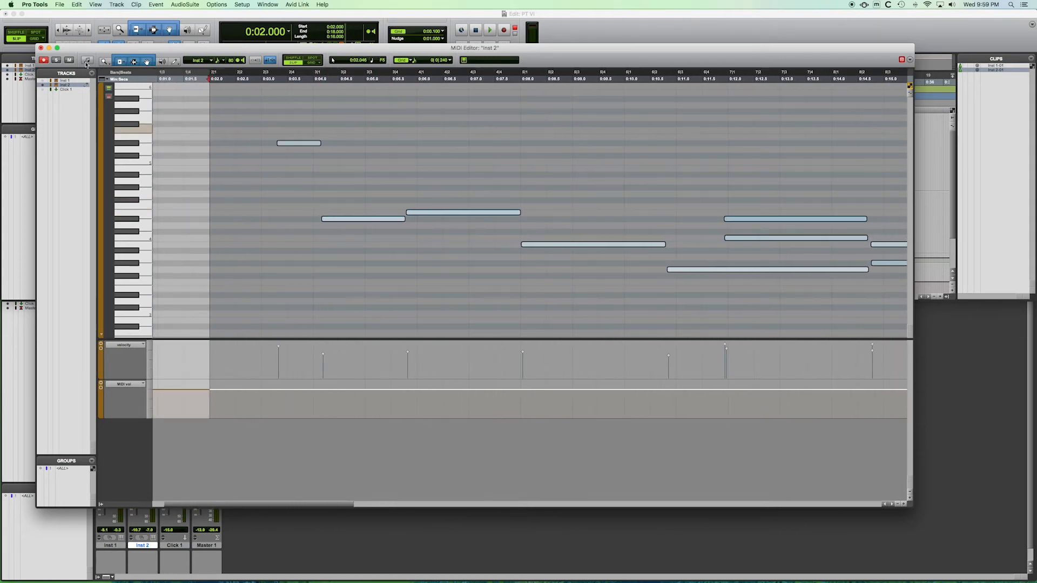
pyautogui.click(41, 48)
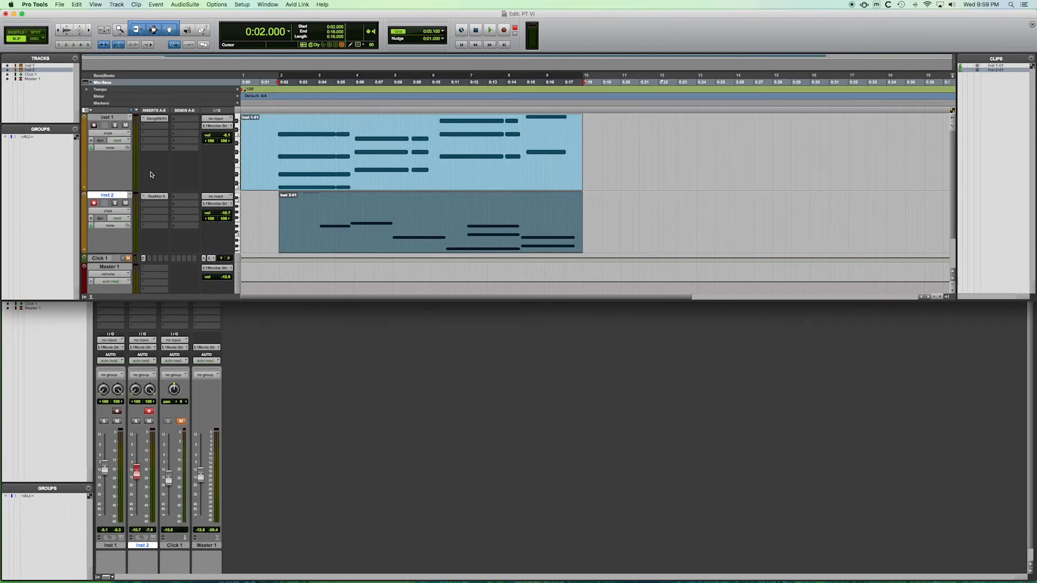
pyautogui.click(95, 204)
pyautogui.click(95, 204)
# Add one new MIDI track in ticks with the default name and increase its track height slightly
pyautogui.moveTo(254, 301); pyautogui.dragTo(259, 372)
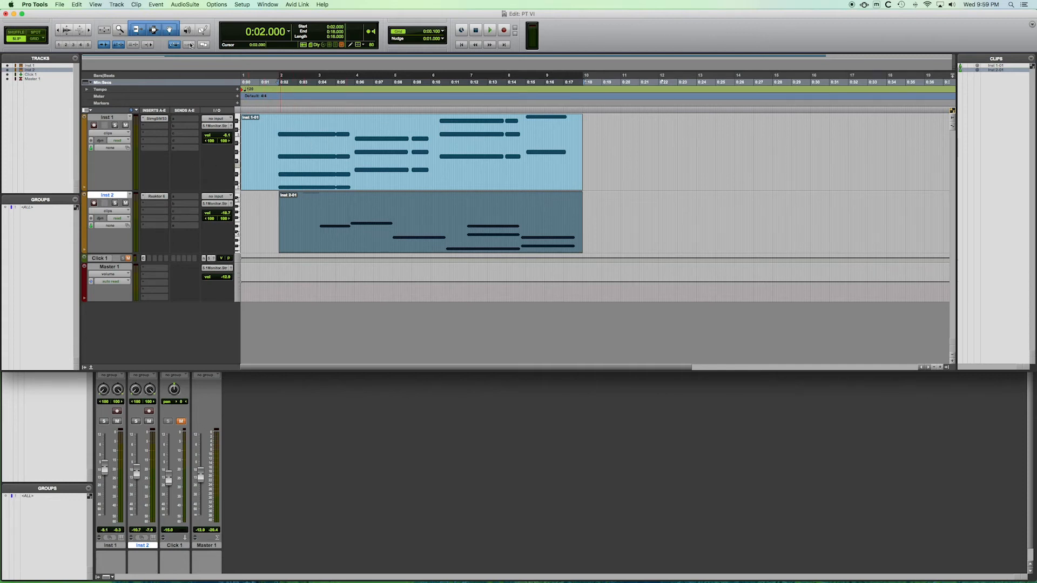
pyautogui.click(118, 4)
pyautogui.click(122, 14)
pyautogui.click(484, 206)
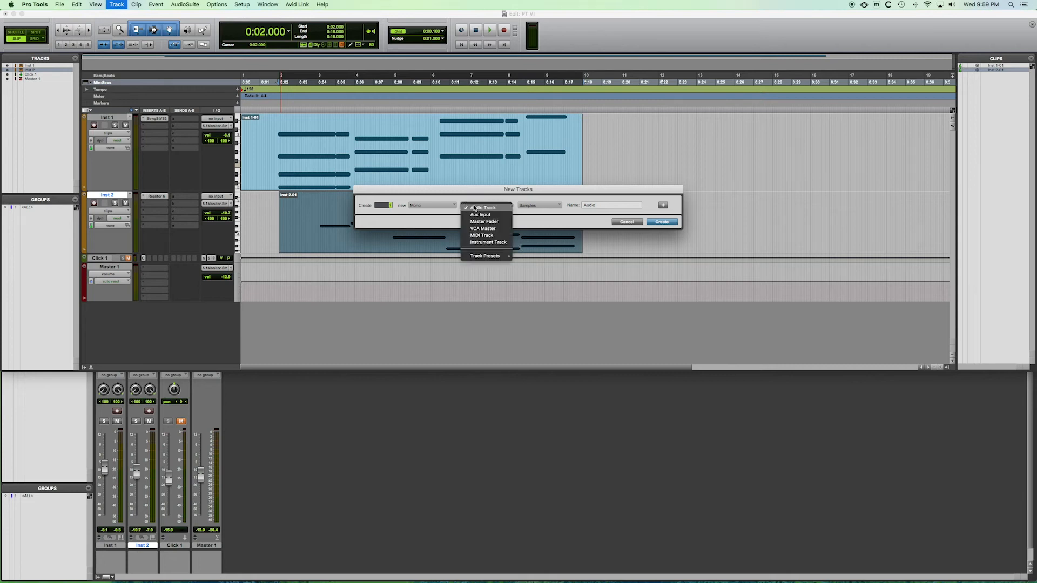
pyautogui.click(486, 235)
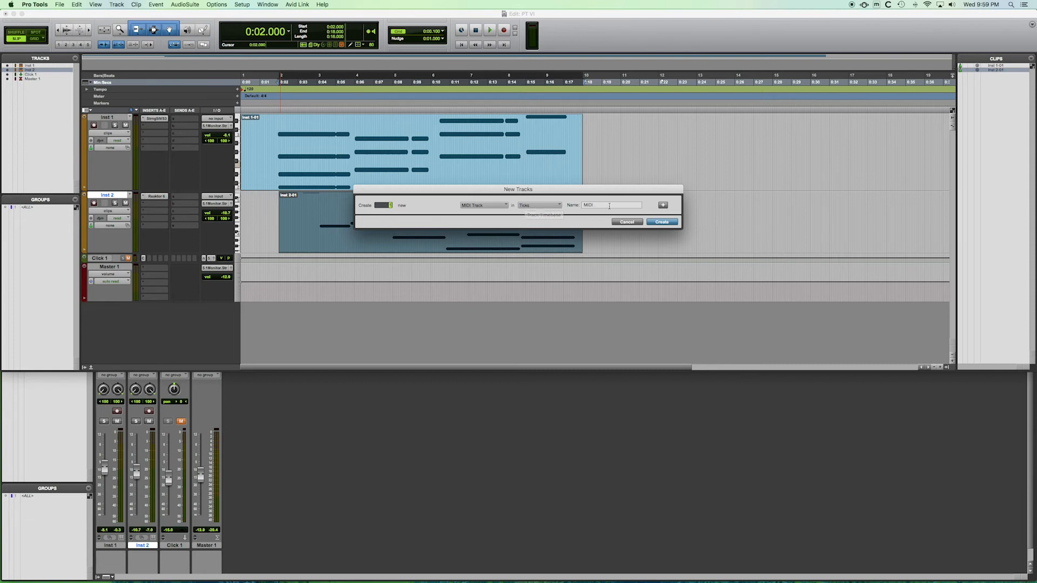
pyautogui.click(662, 222)
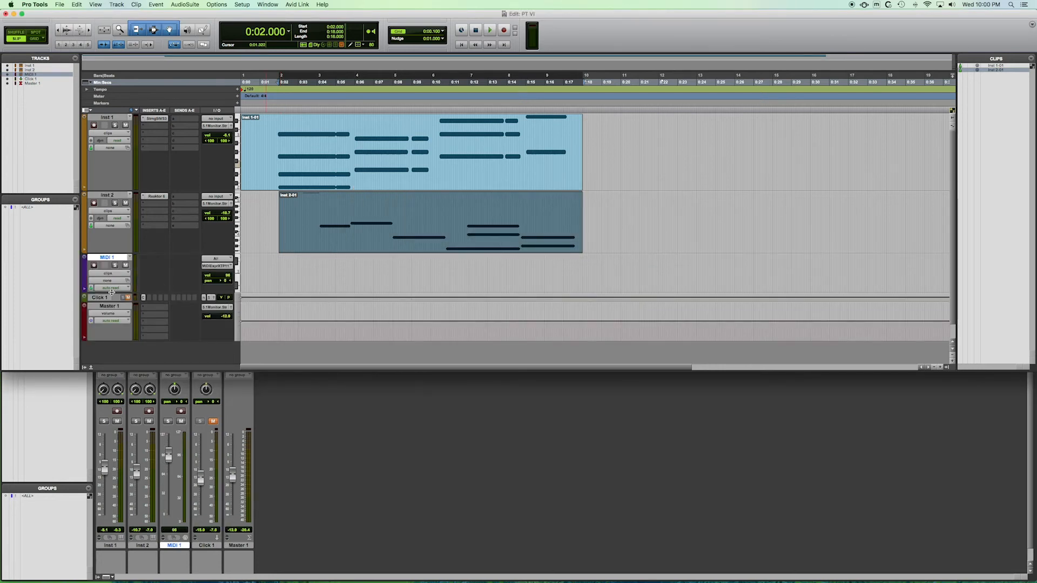
pyautogui.moveTo(110, 293); pyautogui.dragTo(111, 305)
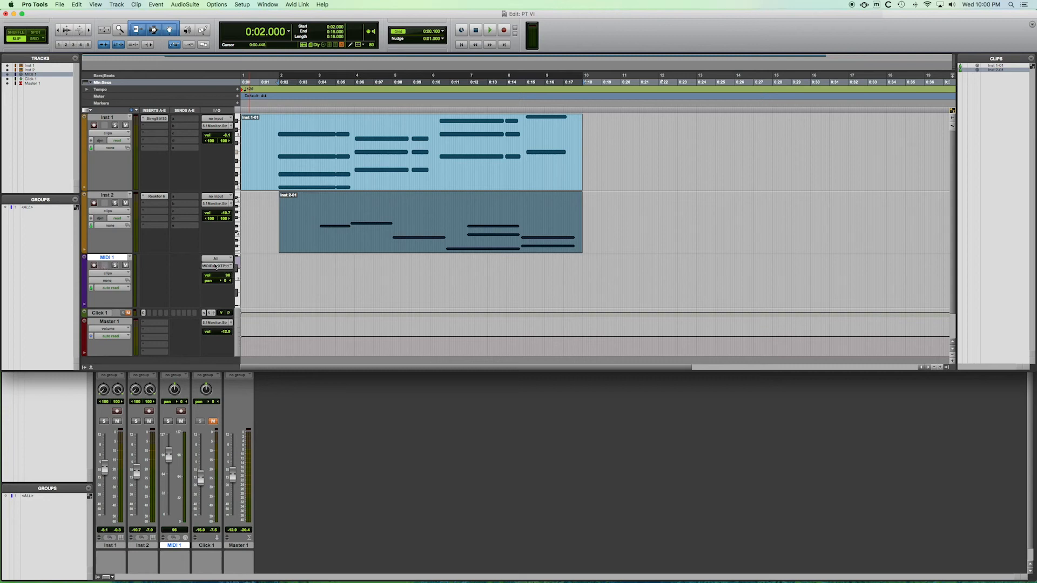
# Route the MIDI 1 output to Inst 2 - Reaktor 6 MIDI In 1, channel-1, and record-enable MIDI 1
pyautogui.click(227, 267)
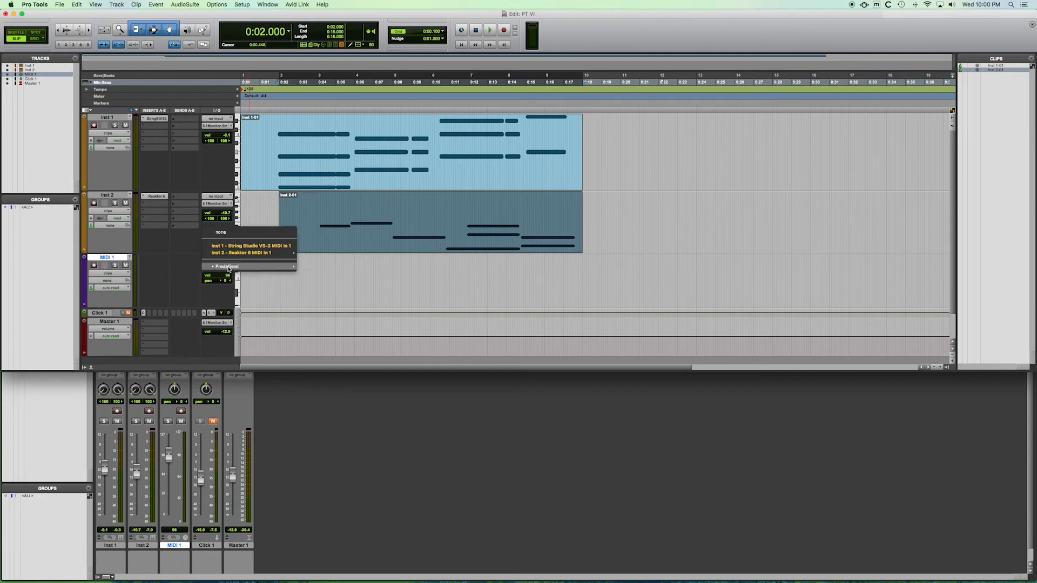
pyautogui.moveTo(226, 270)
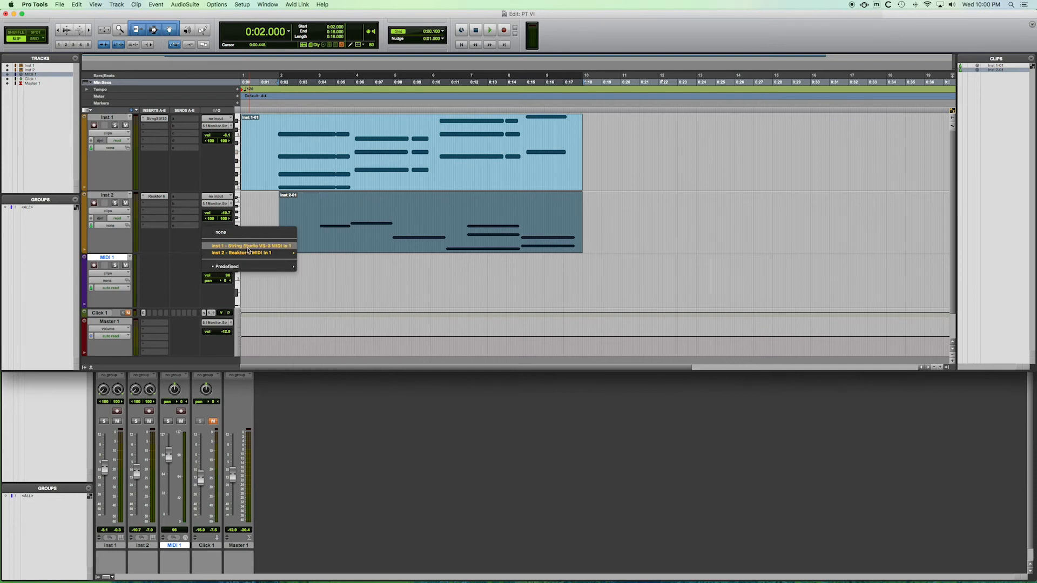
pyautogui.moveTo(251, 252)
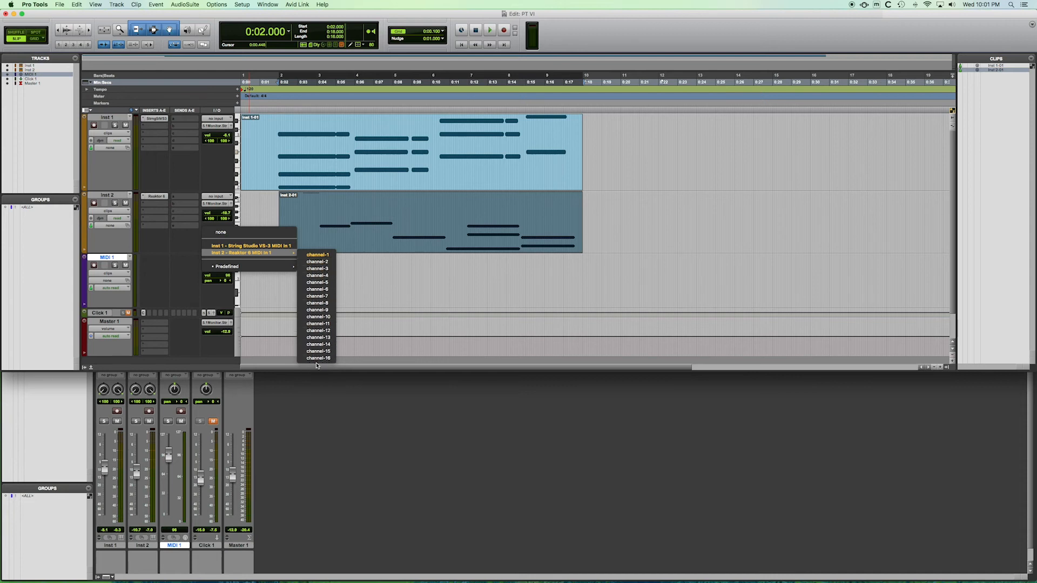
pyautogui.click(314, 255)
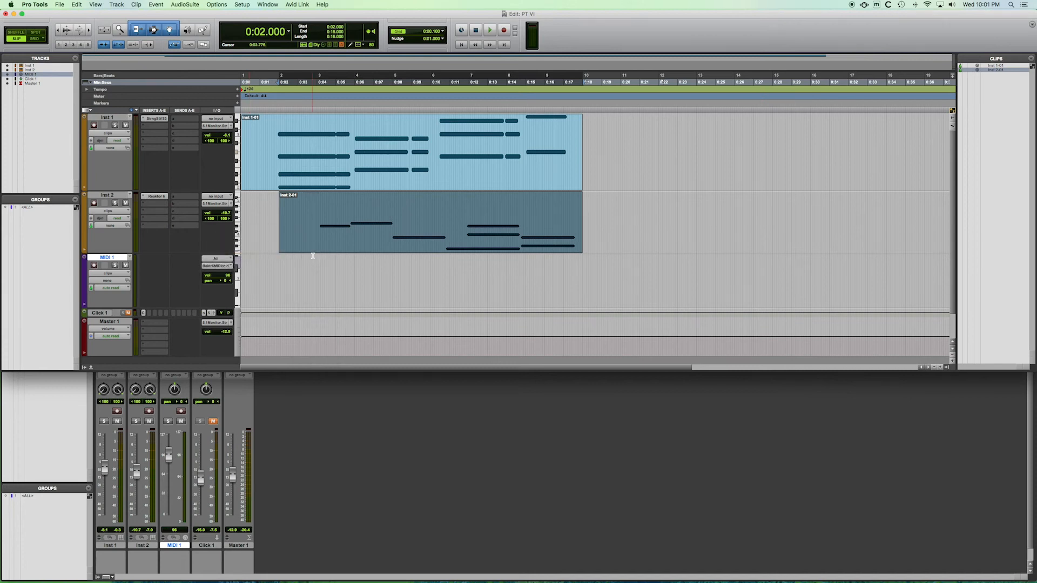
pyautogui.click(95, 266)
# Select the empty span on MIDI 1 from about 2 to 17.7 seconds, alongside the Inst 2 clip
pyautogui.click(151, 463)
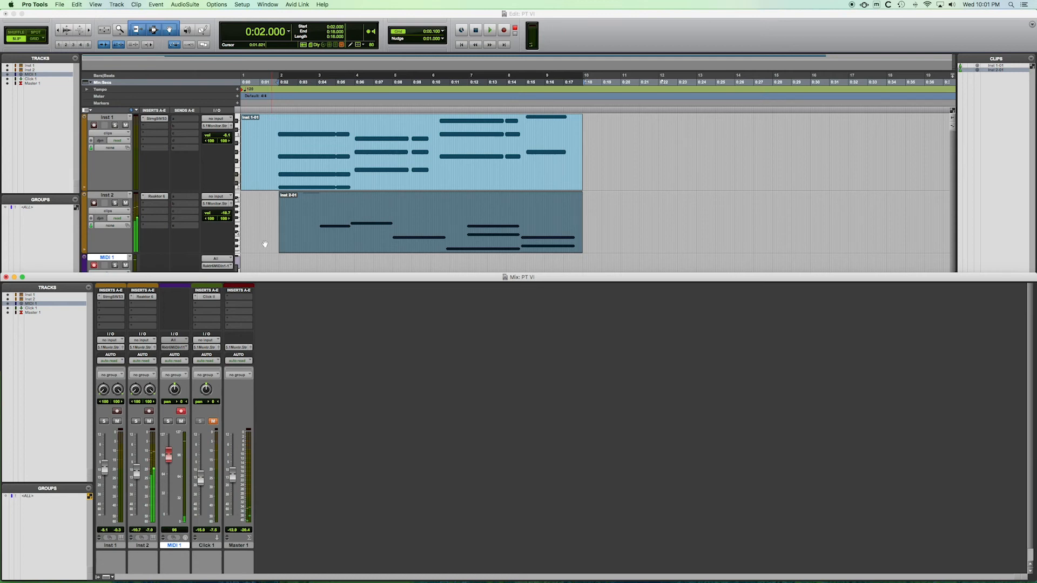
pyautogui.click(246, 257)
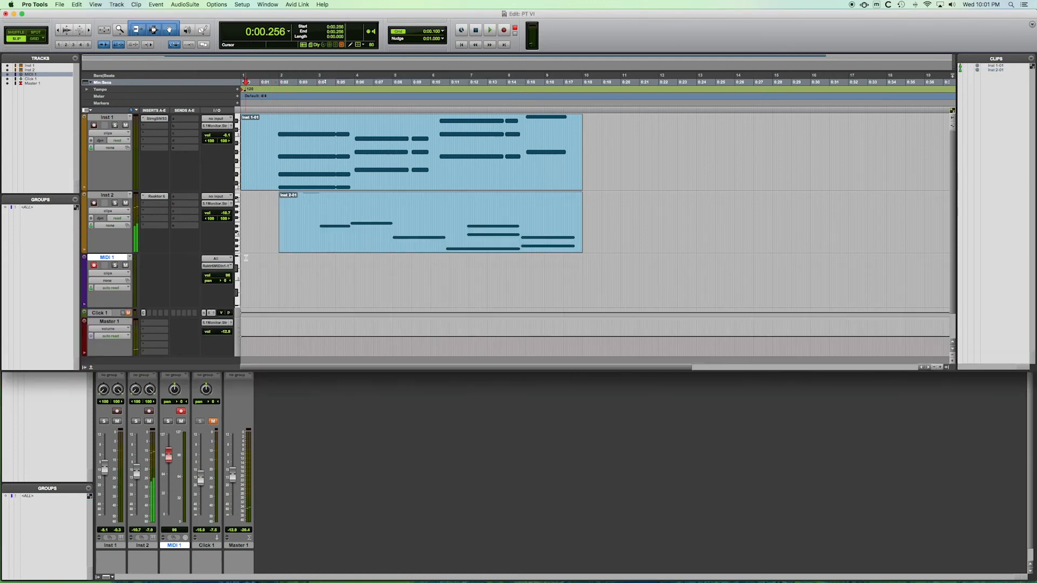
pyautogui.click(336, 237)
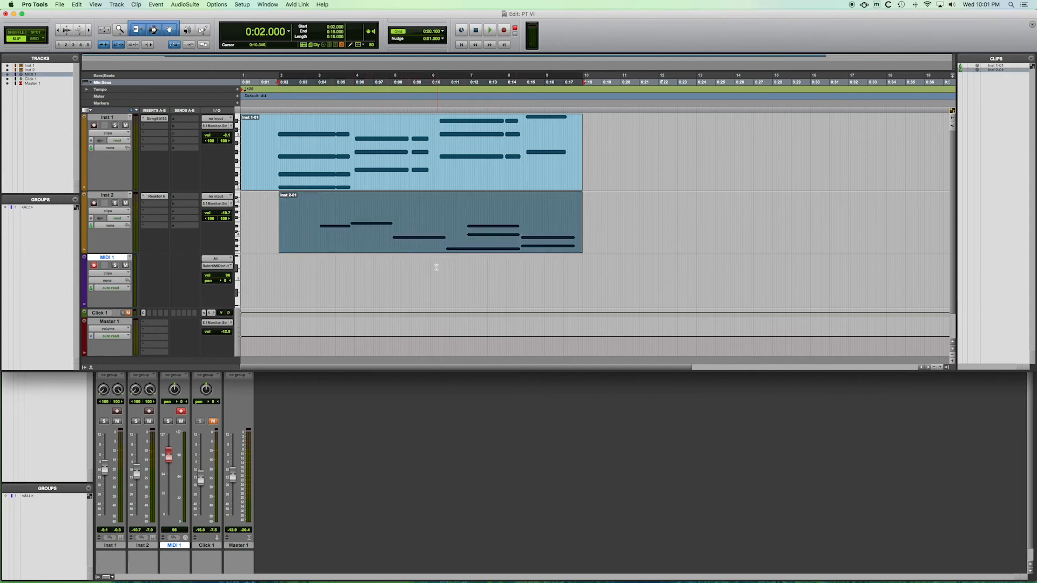
pyautogui.moveTo(278, 269); pyautogui.dragTo(577, 277)
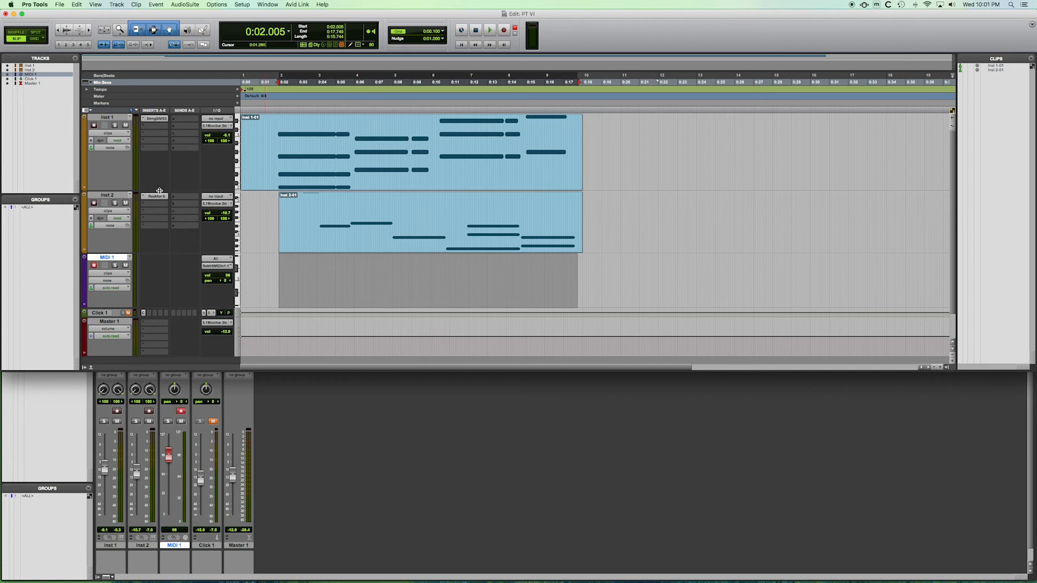
# Change the MIDI 1 output to Inst 1 - String Studio VS-3 MIDI In 1
pyautogui.click(109, 196)
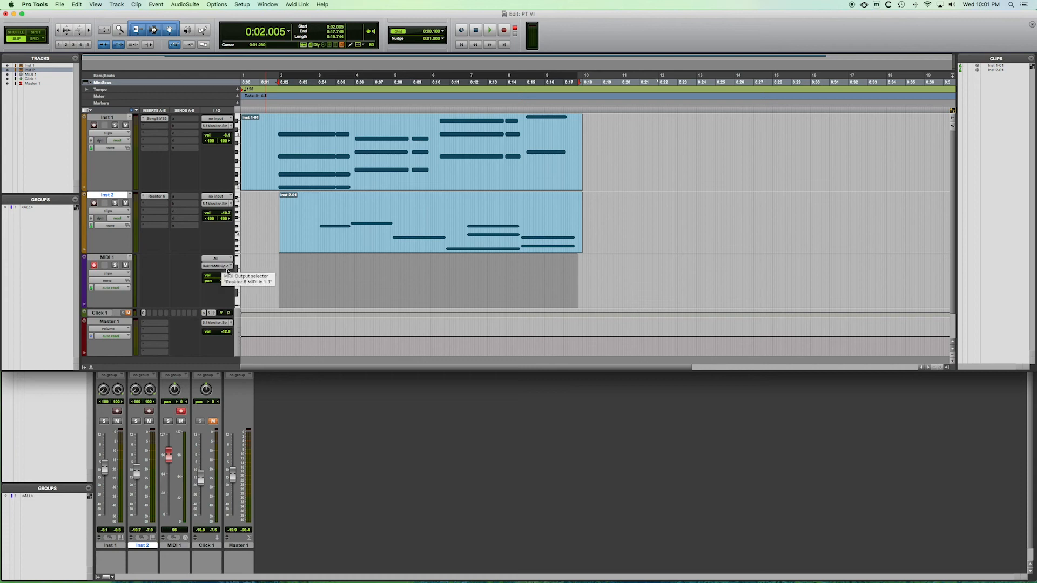
pyautogui.click(111, 117)
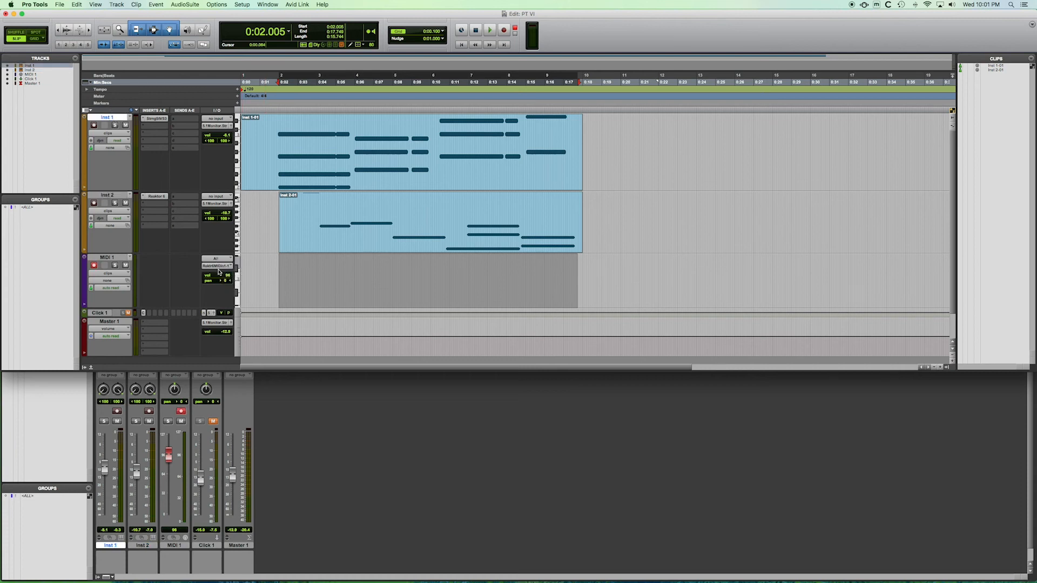
pyautogui.click(219, 272)
pyautogui.moveTo(219, 268)
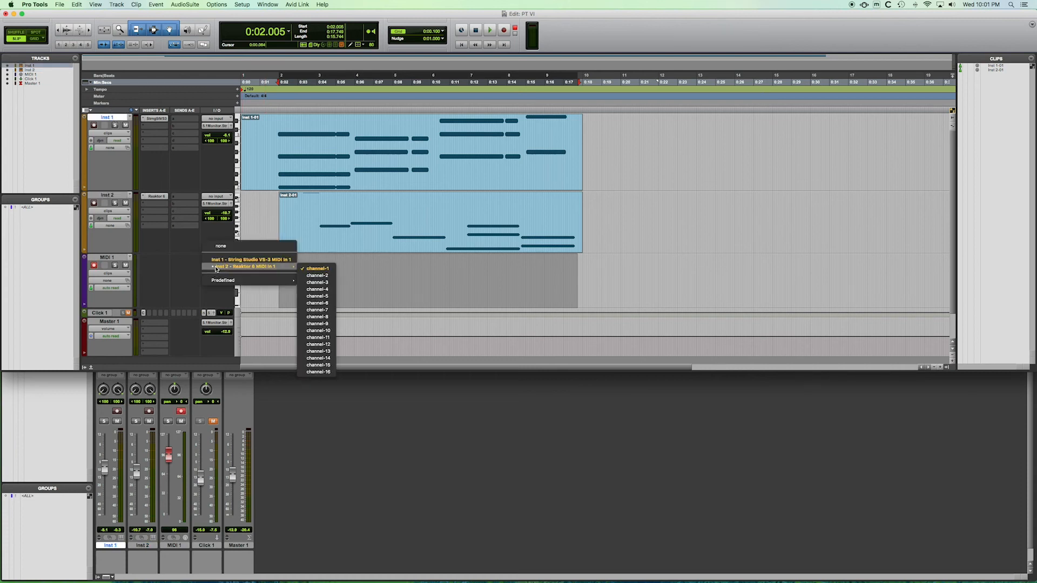
pyautogui.click(237, 261)
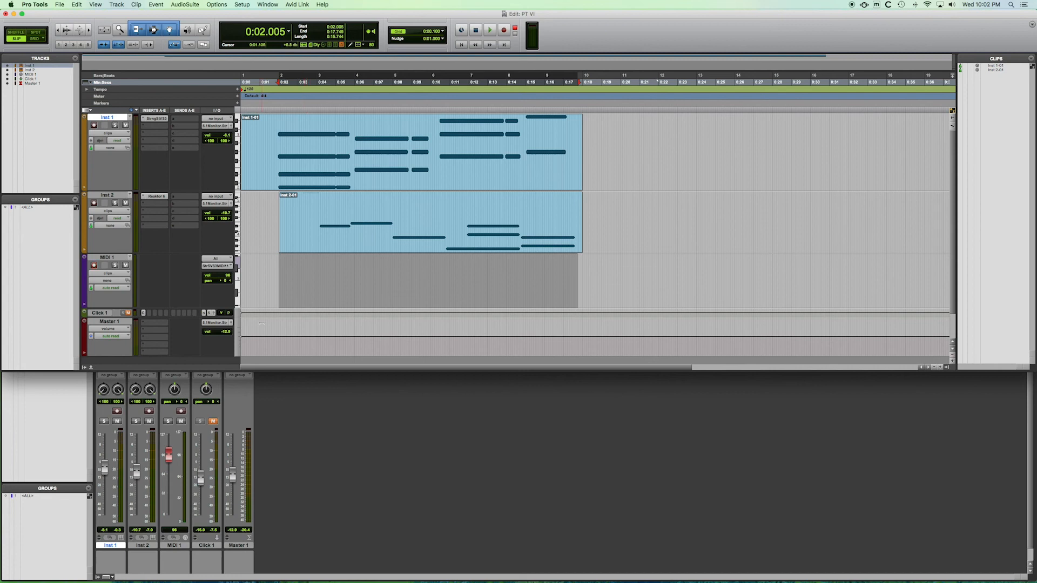
# Move the MIDI 1 track between Inst 1 and Inst 2 in the Edit window
pyautogui.click(104, 465)
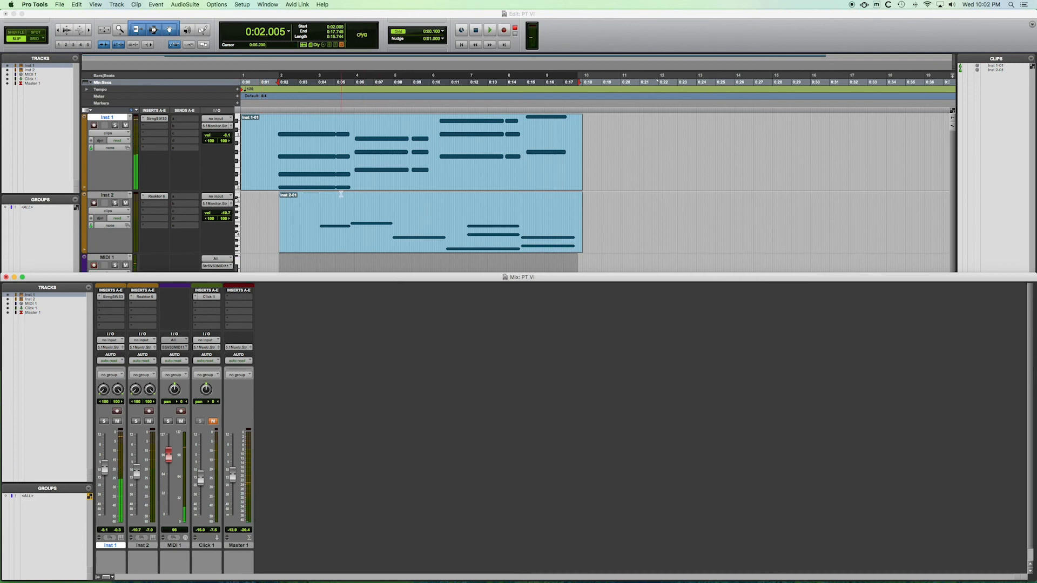
pyautogui.click(259, 234)
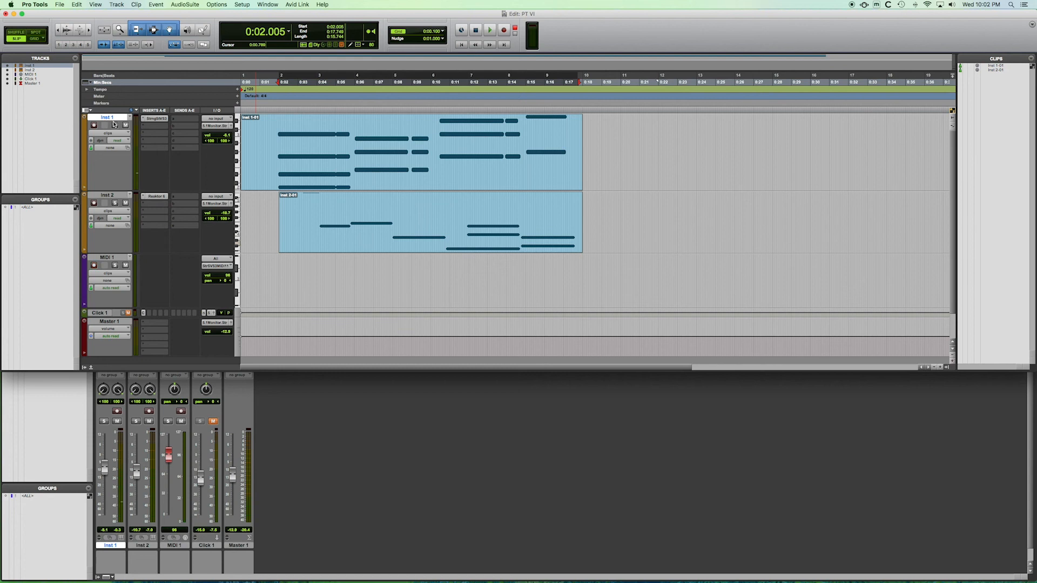
pyautogui.moveTo(108, 258); pyautogui.dragTo(105, 200)
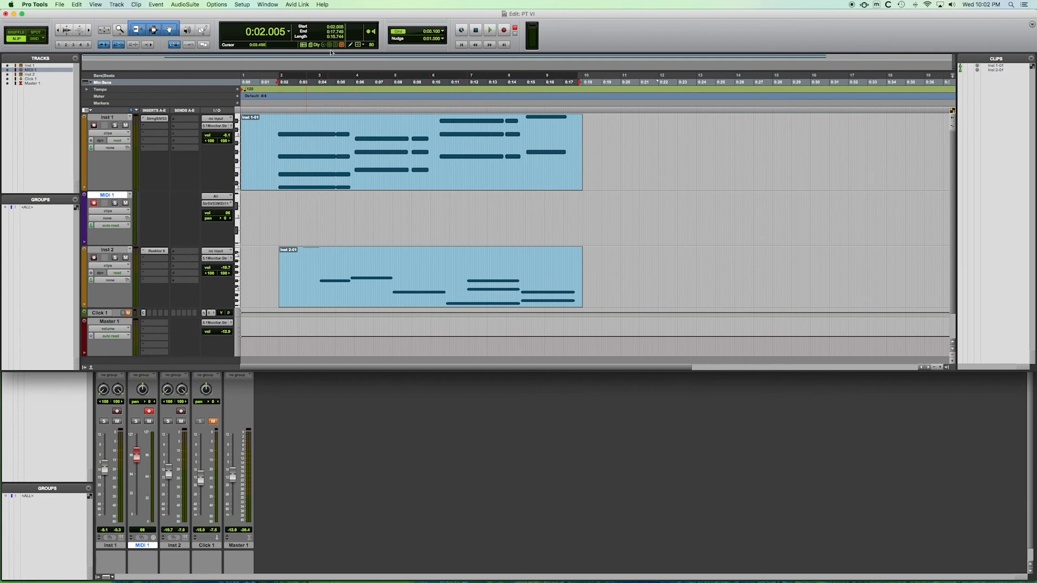
# Record a MIDI performance of about 12 seconds on MIDI 1 from the session start
pyautogui.click(461, 45)
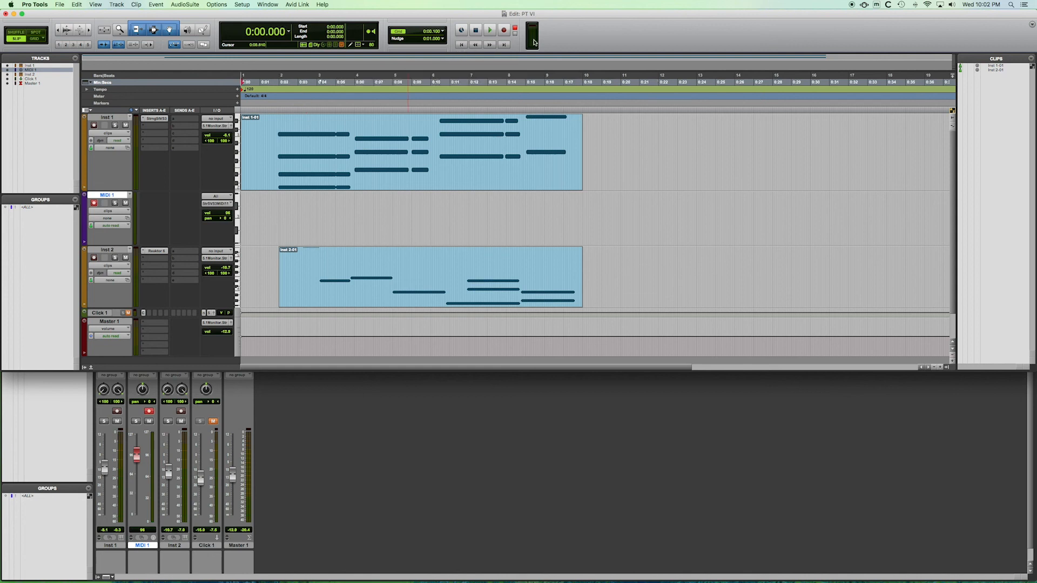
pyautogui.click(505, 30)
pyautogui.click(490, 32)
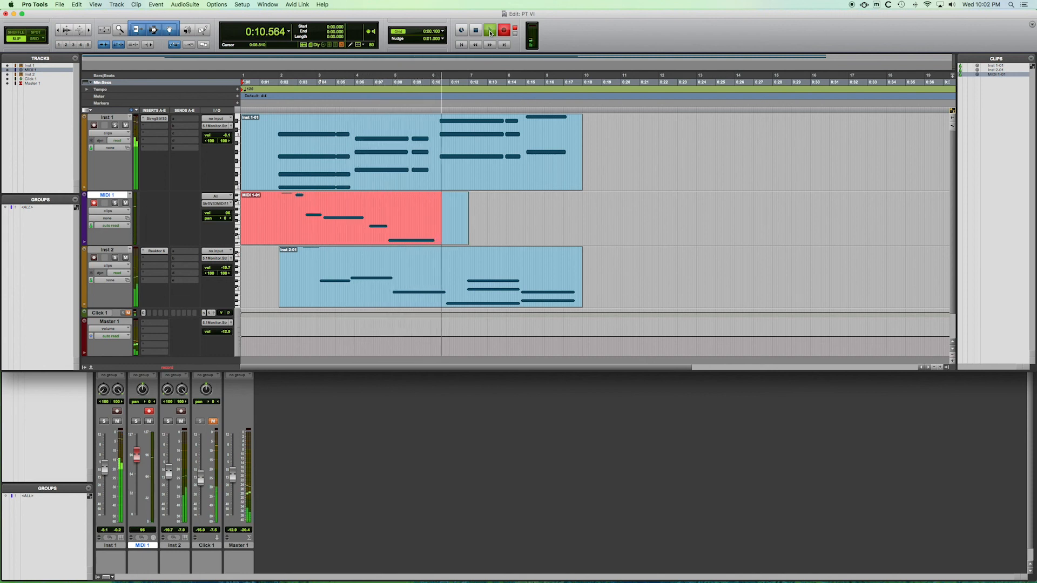
pyautogui.click(490, 31)
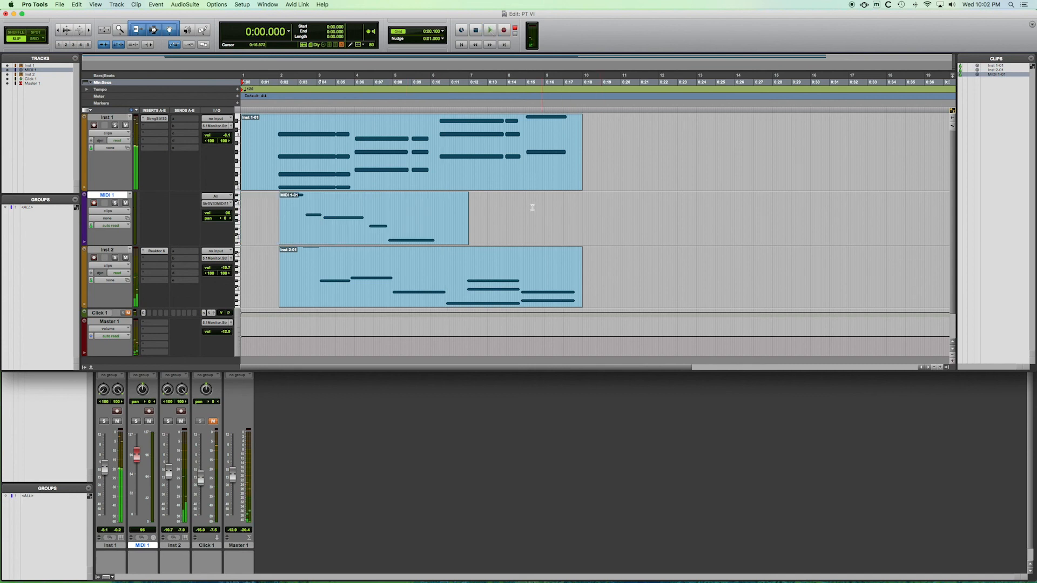
# Delete the recorded clip on MIDI 1 and undo the deletion
pyautogui.click(363, 234)
pyautogui.hotkey('shift', 'r')
pyautogui.press('Delete')
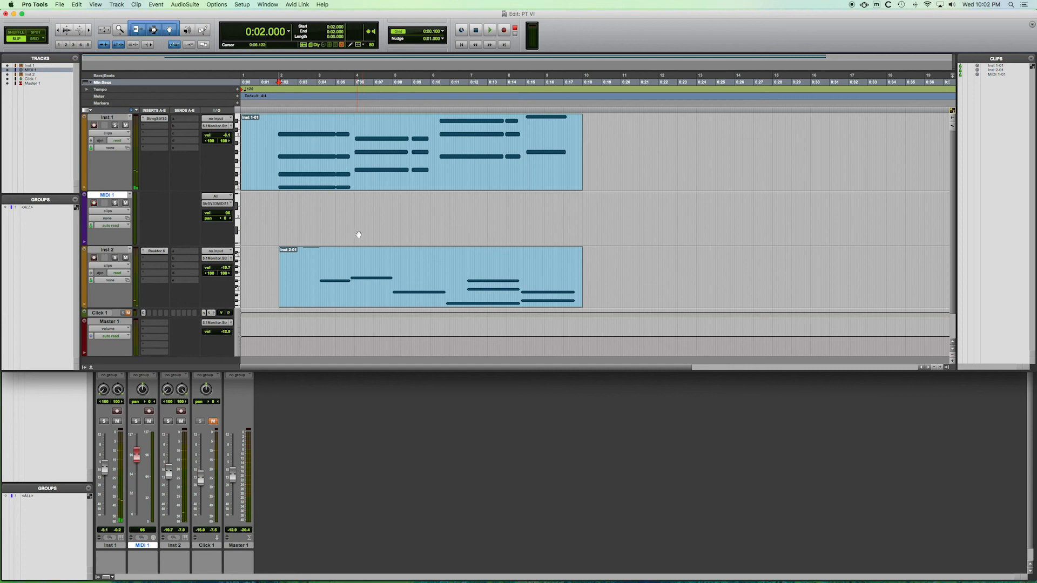
pyautogui.press('super+z')
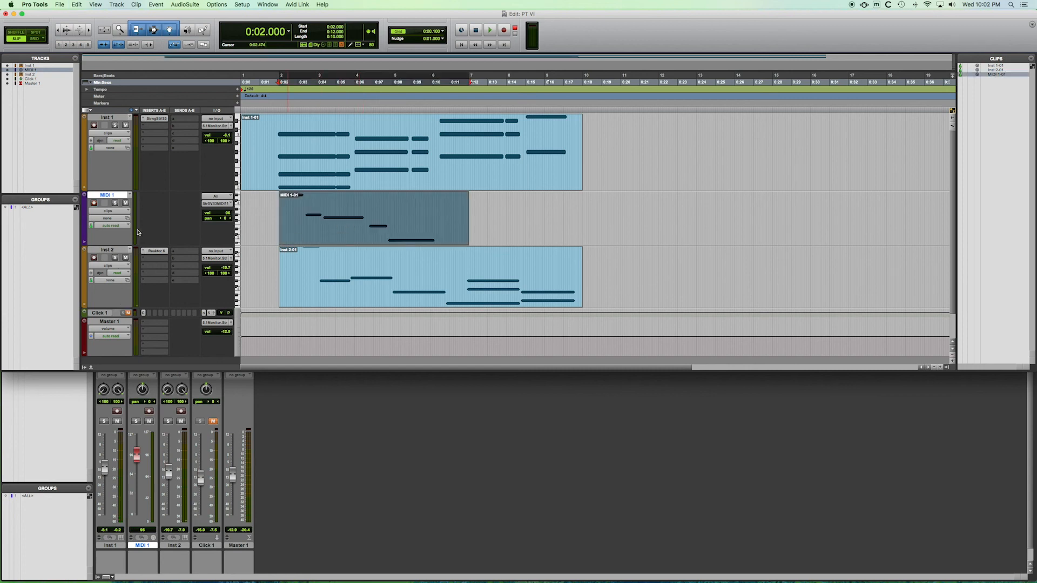
# Reroute the MIDI 1 output to Inst 2 - Reaktor 6 MIDI In 1, channel-1
pyautogui.click(224, 205)
pyautogui.moveTo(233, 211)
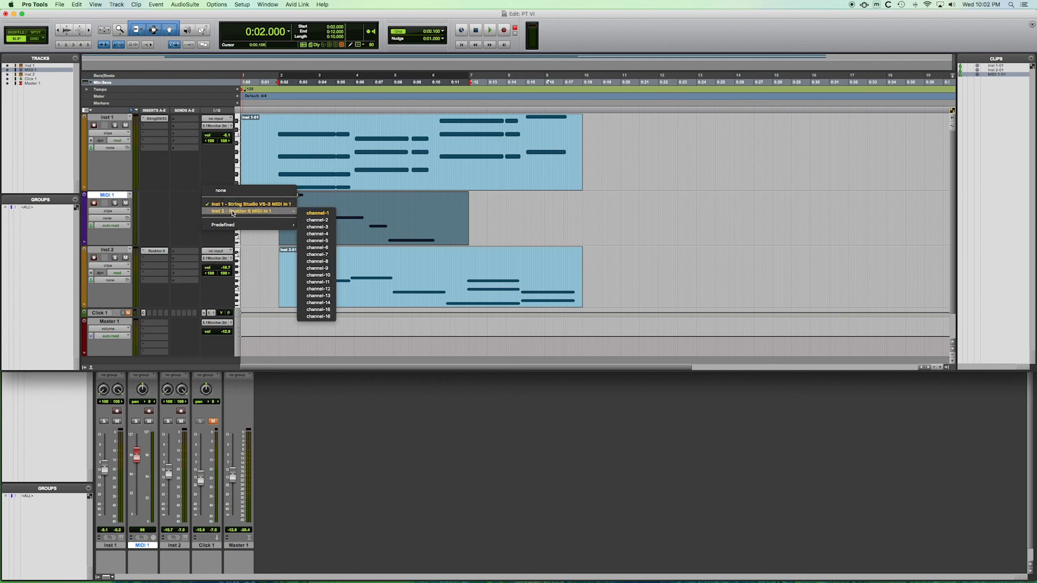
pyautogui.click(321, 215)
# Open the MIDI 1 clip in the MIDI Editor and move its first three notes down in pitch
pyautogui.doubleClick(323, 229)
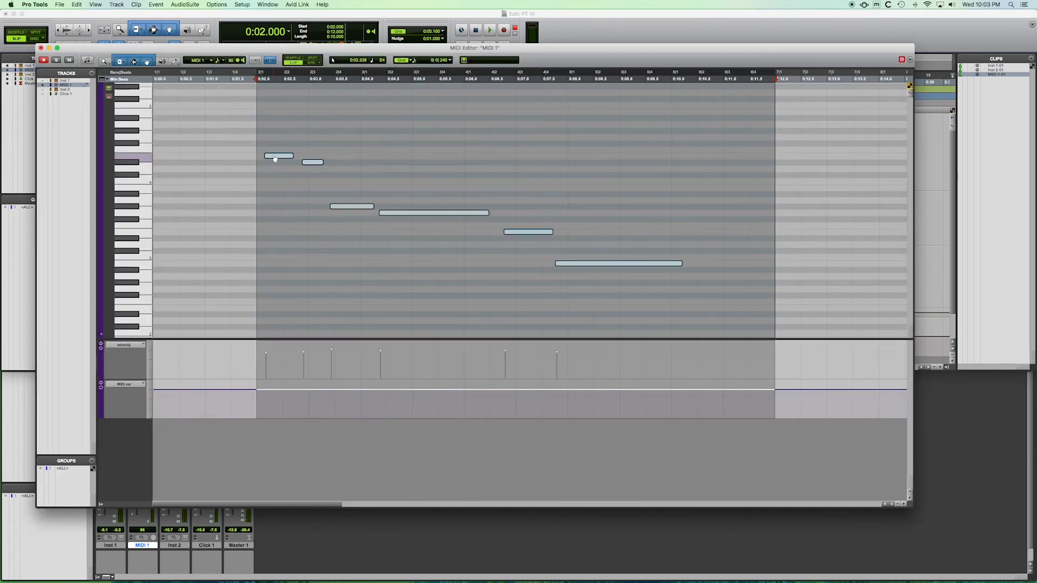
pyautogui.moveTo(274, 158); pyautogui.dragTo(341, 214)
pyautogui.click(247, 147)
pyautogui.click(276, 157)
# Delete the last three notes of the MIDI 1 clip and close the MIDI Editor
pyautogui.moveTo(432, 182); pyautogui.dragTo(621, 283)
pyautogui.press('Delete')
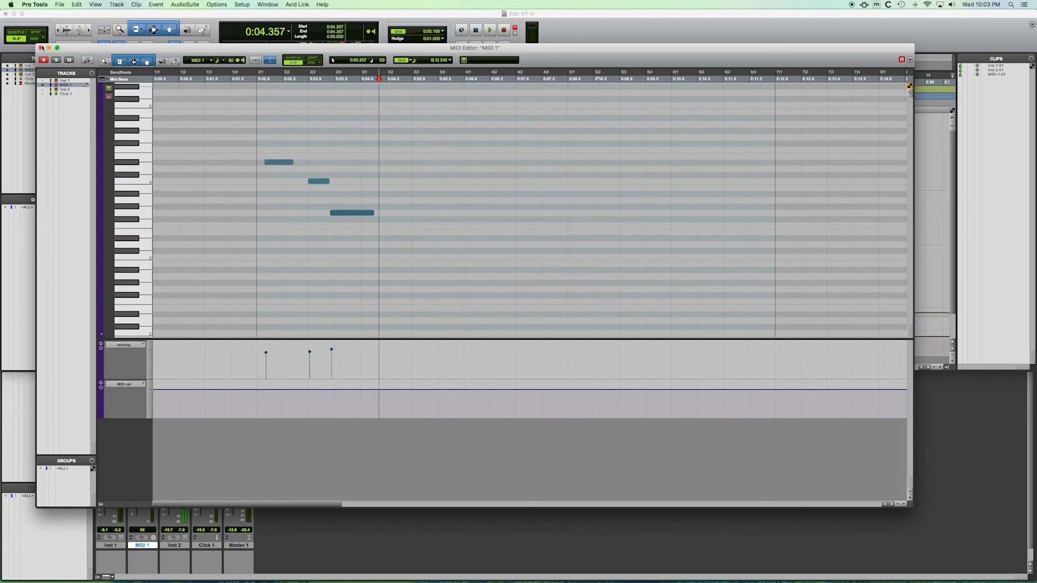
pyautogui.click(40, 48)
# Play the session from about 1.5 seconds to hear the edited MIDI 1 clip, and stop playback
pyautogui.click(271, 207)
pyautogui.press('space')
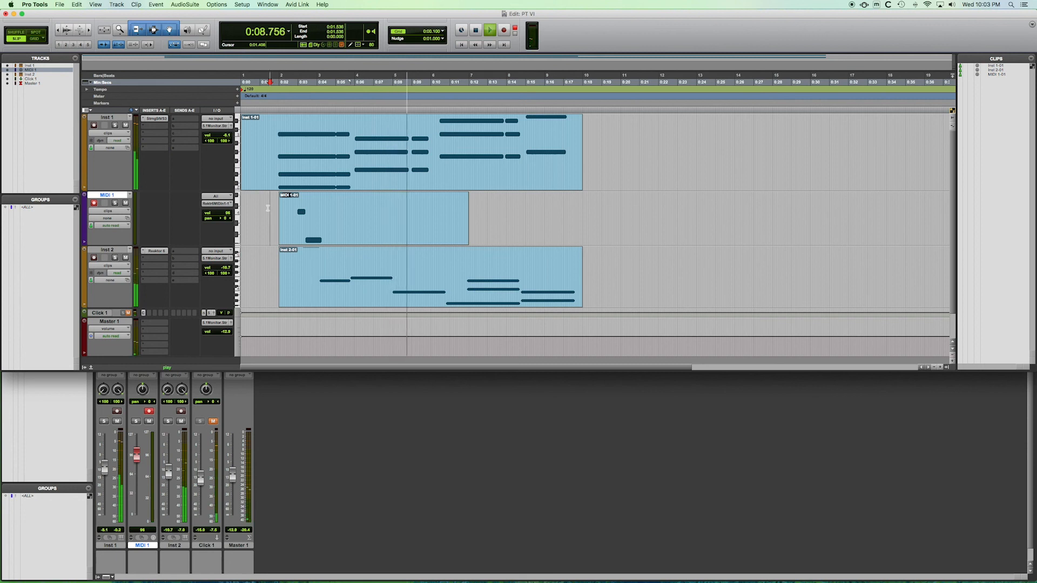
pyautogui.press('space')
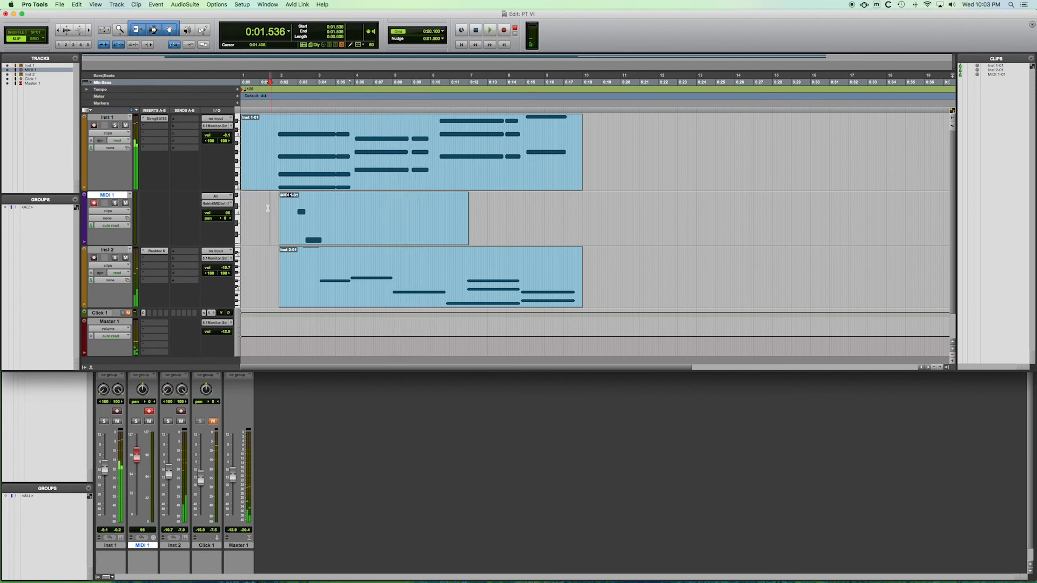